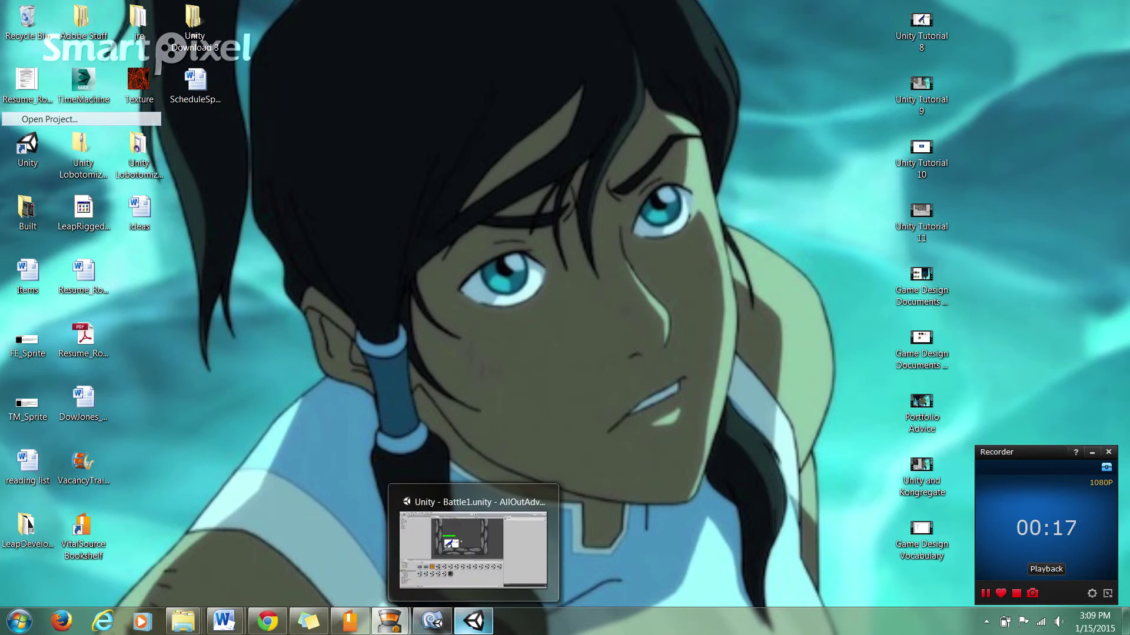
Switch to Unity, open the Chapter1_Combat scene and view the contents of the Elementals, Fungus and root Assets folders
click(474, 621)
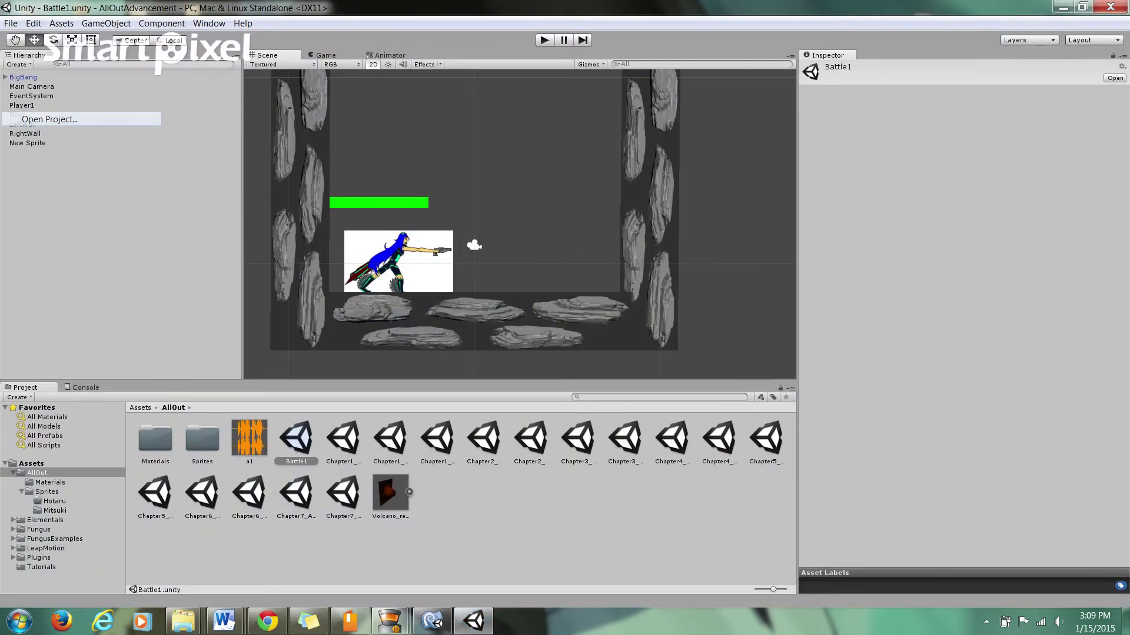
double_click(343, 438)
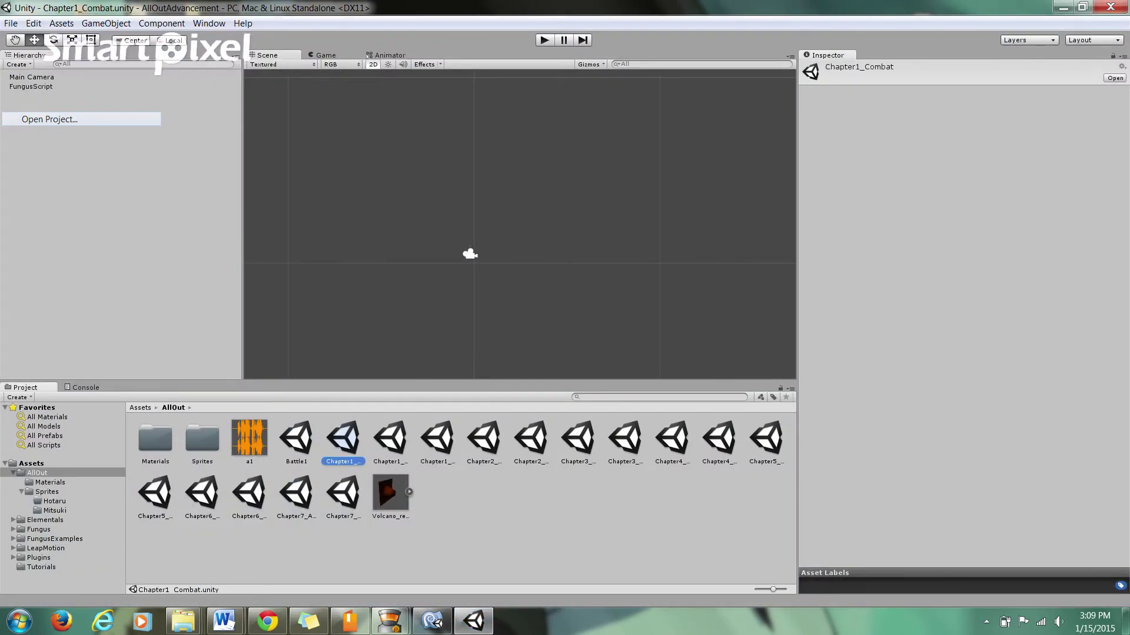
click(45, 520)
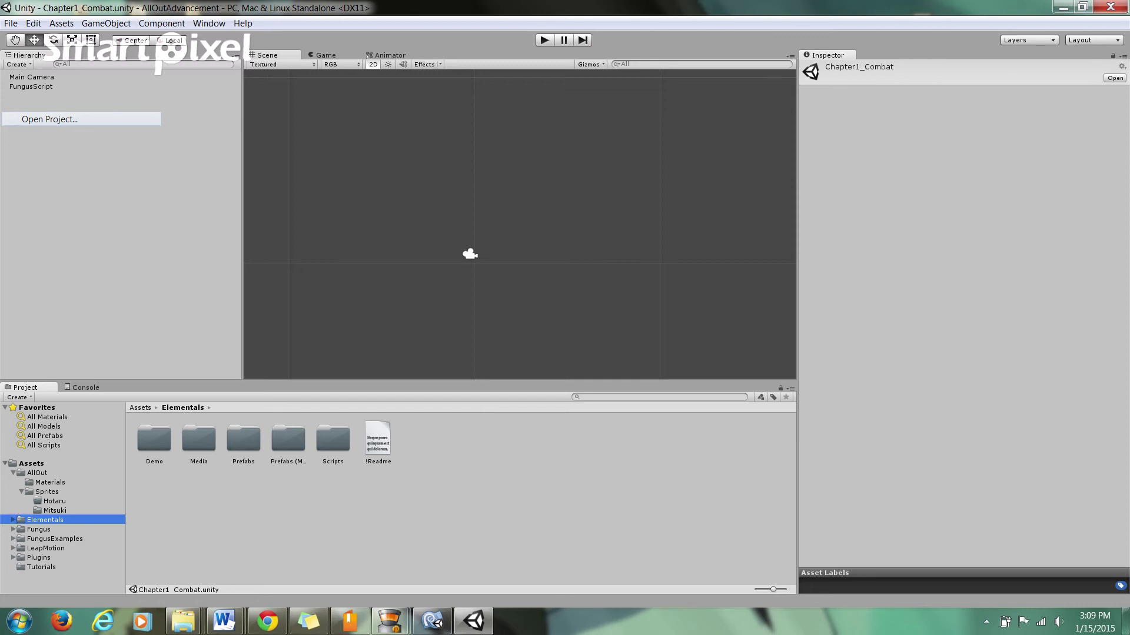
click(39, 530)
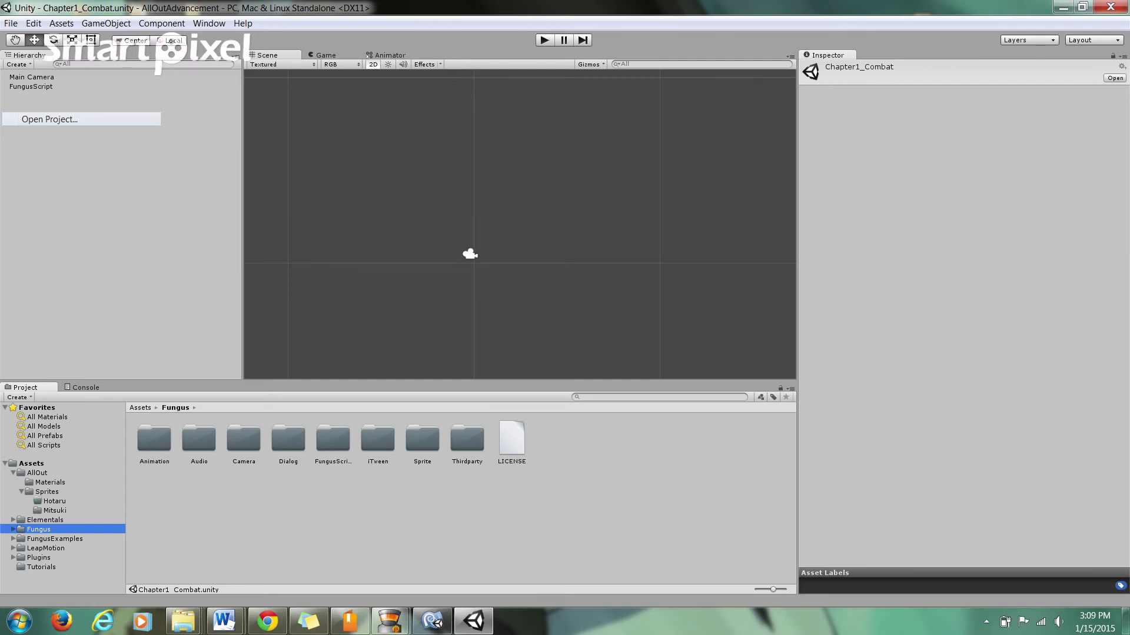
click(31, 464)
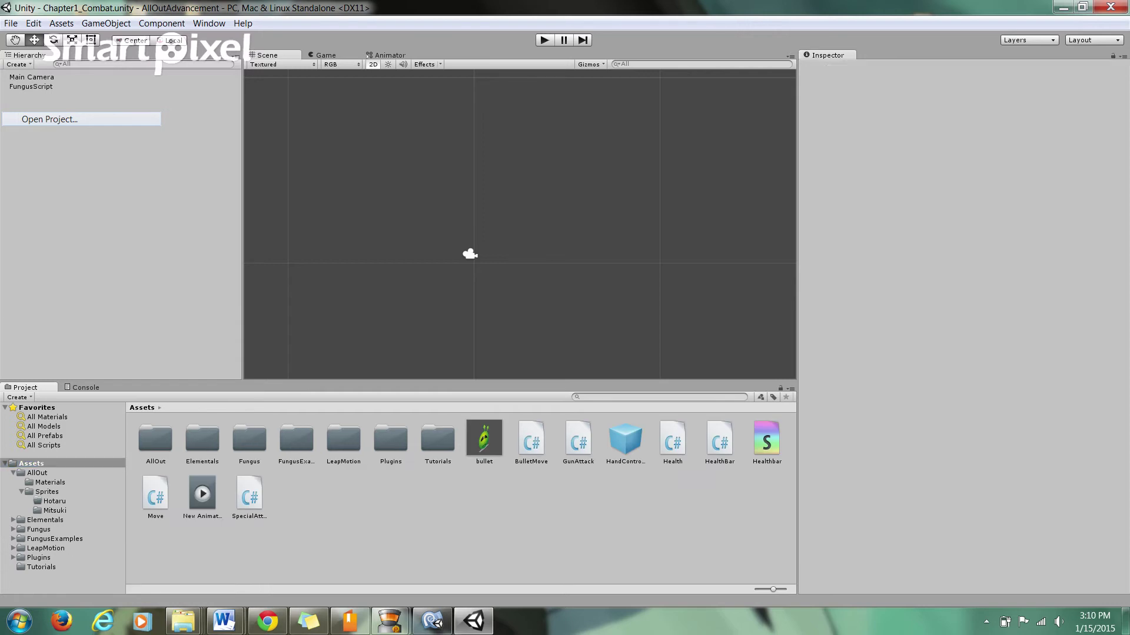
Open the Chapter1_NewFriendsOldEnemies scene from the AllOut folder and play-test its dialogue up to the Unknown Female Voice line
double_click(155, 440)
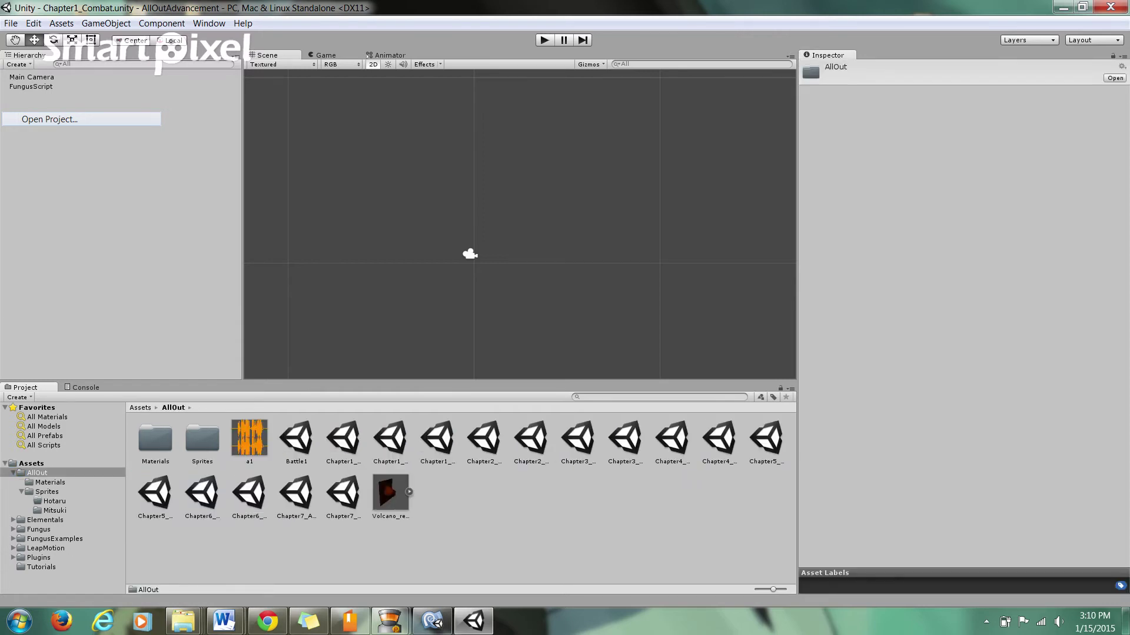
double_click(390, 438)
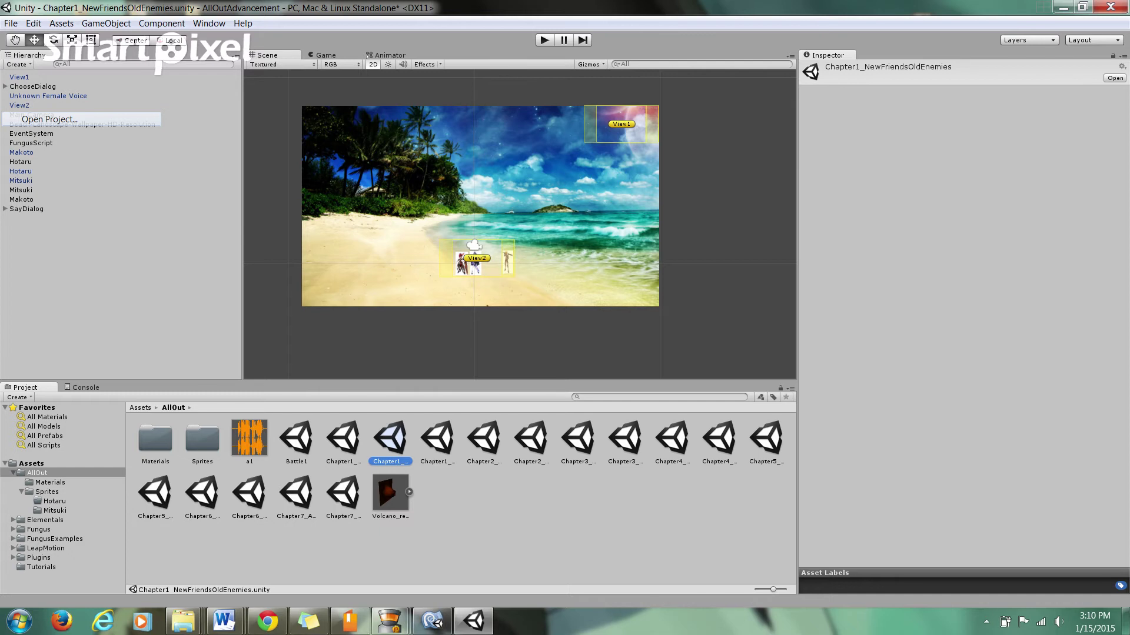
key(ctrl+p)
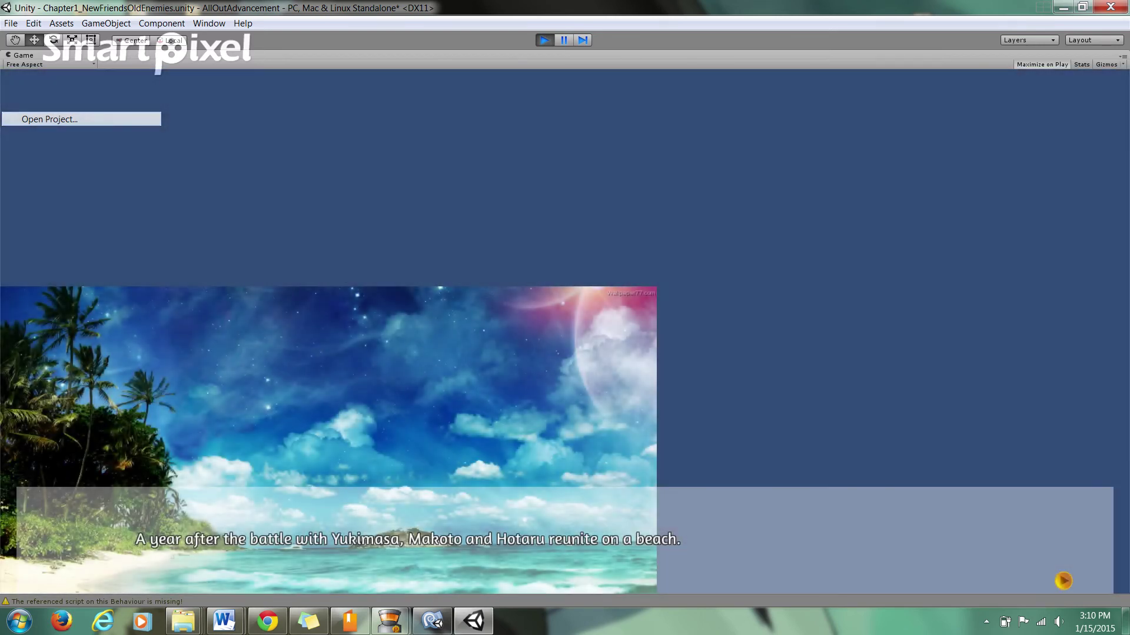
key(space)
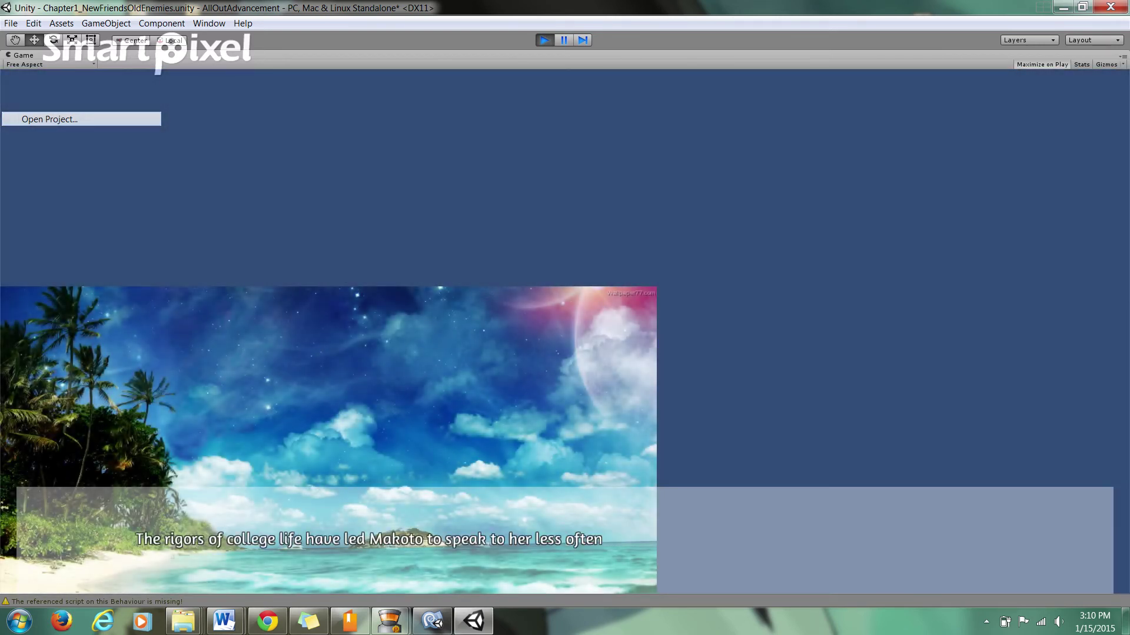
key(space)
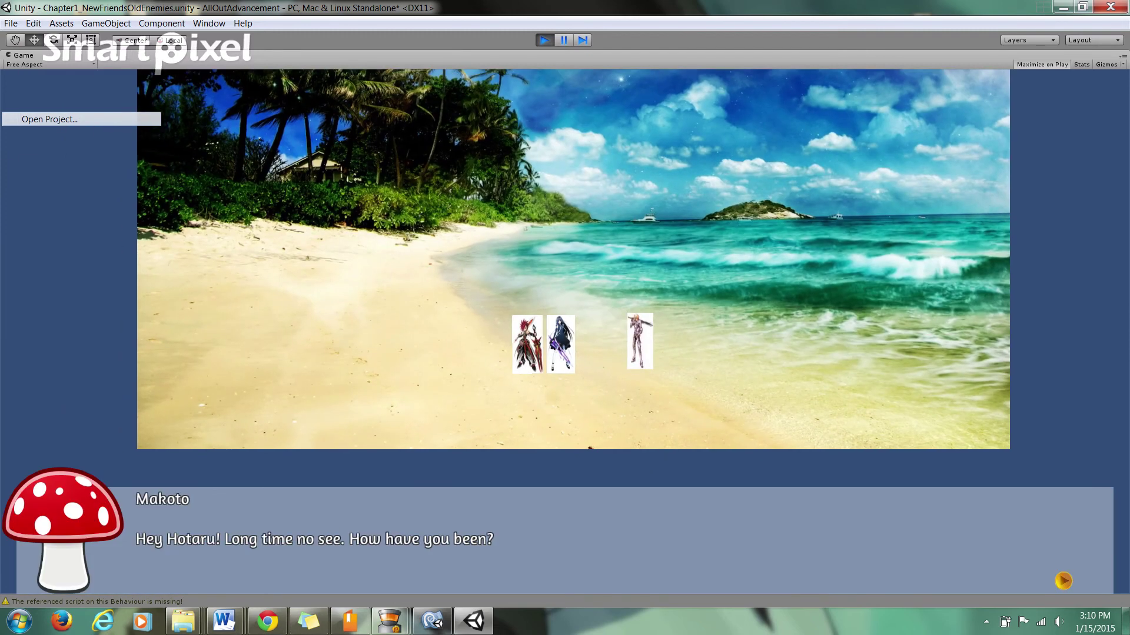
key(space)
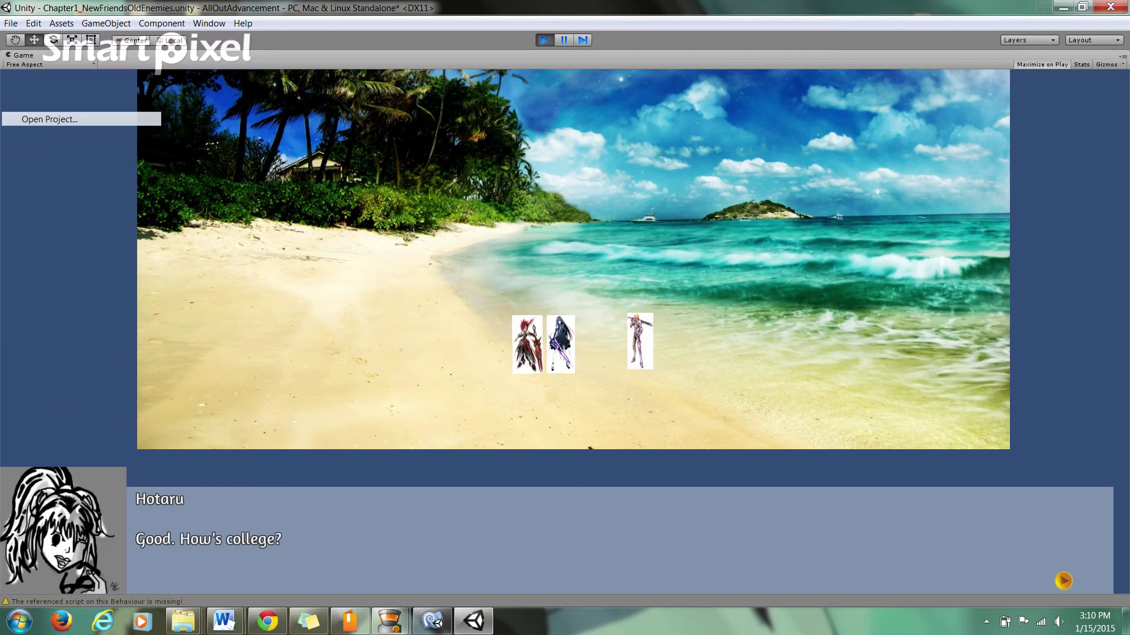
key(space)
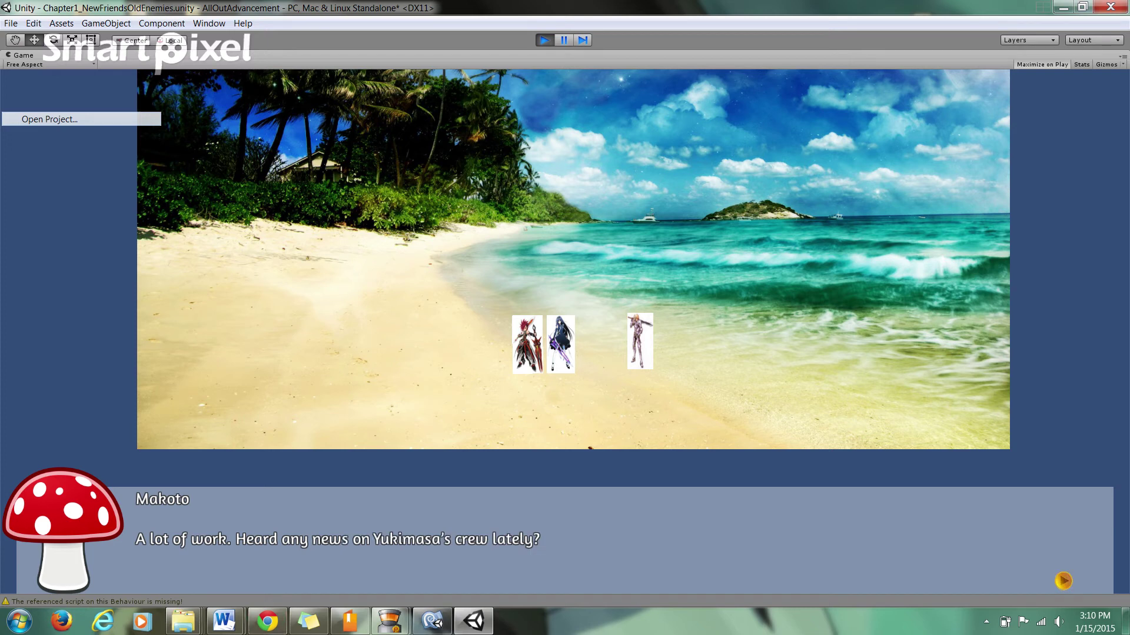
key(space)
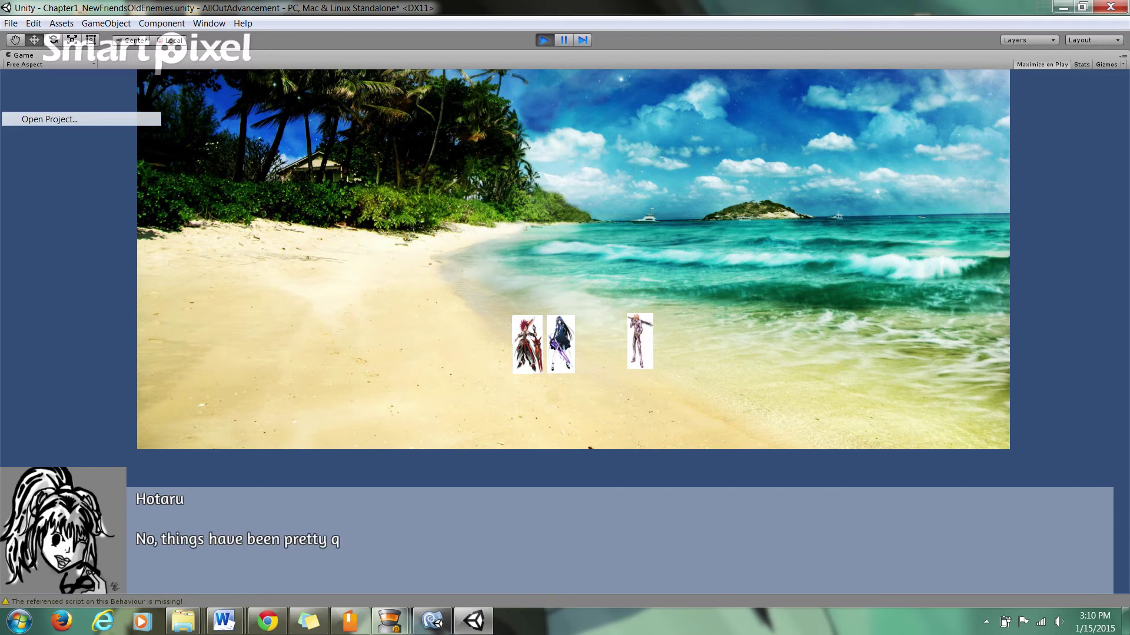
key(space)
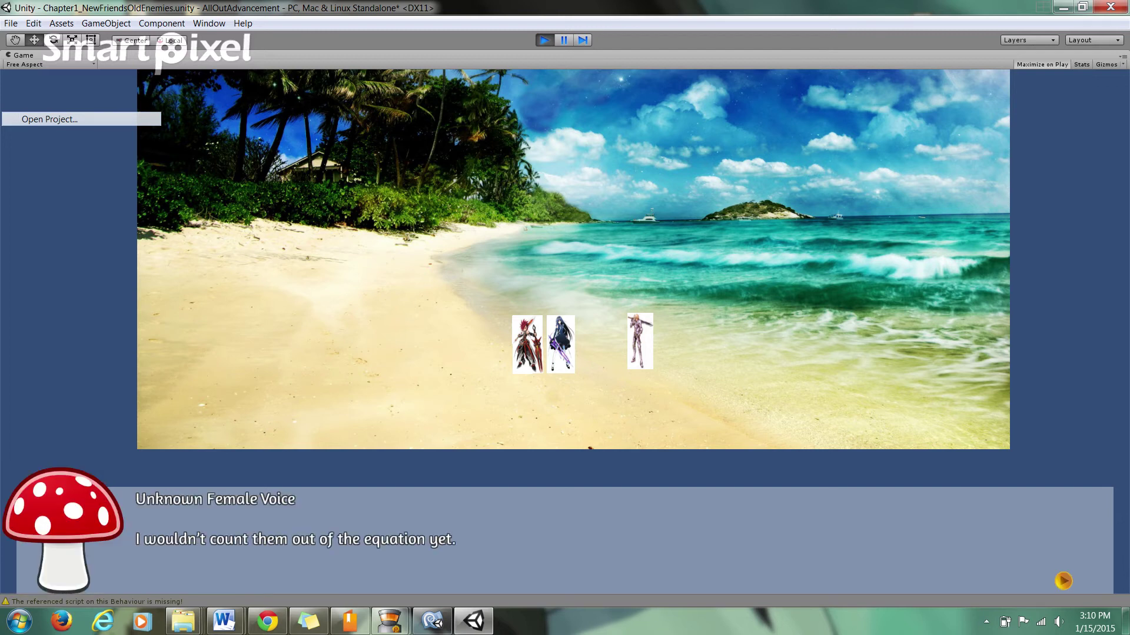
key(ctrl+p)
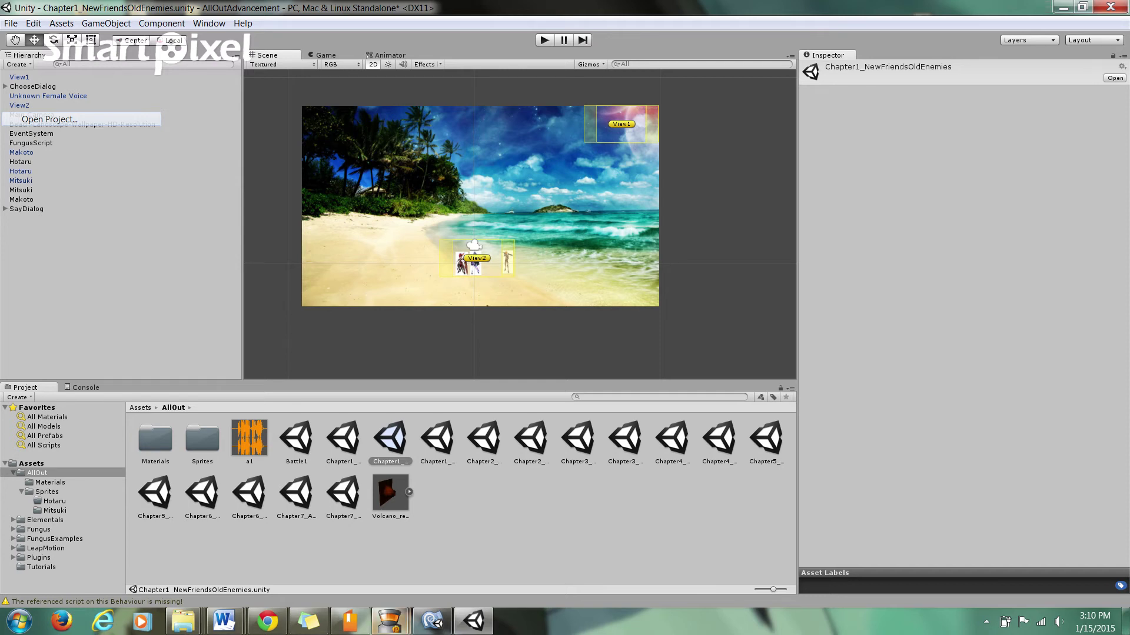
Open the Fungus Script window, move it clear of the Inspector and review the Chapter1 sequence's command list
mouse_move(389, 620)
click(209, 23)
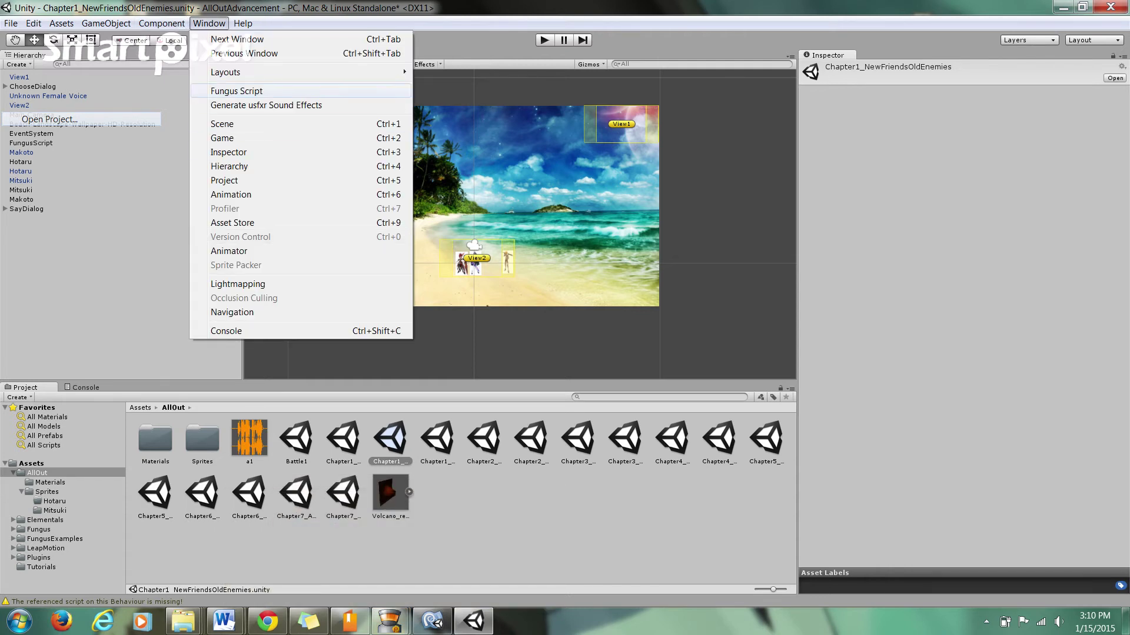
click(236, 90)
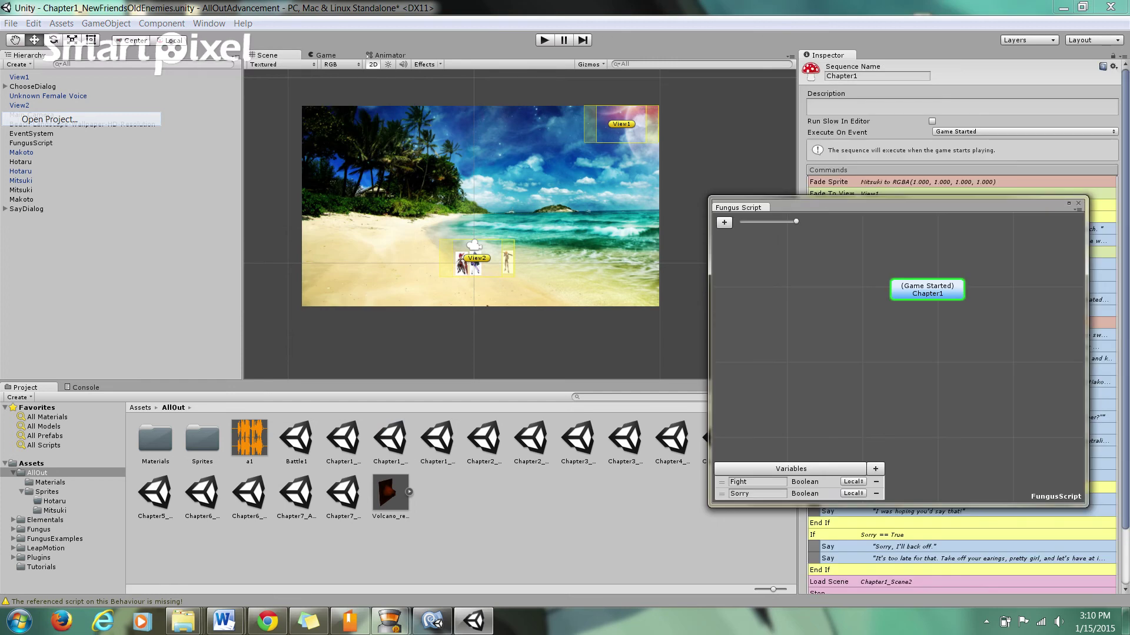
drag(882, 204, 422, 226)
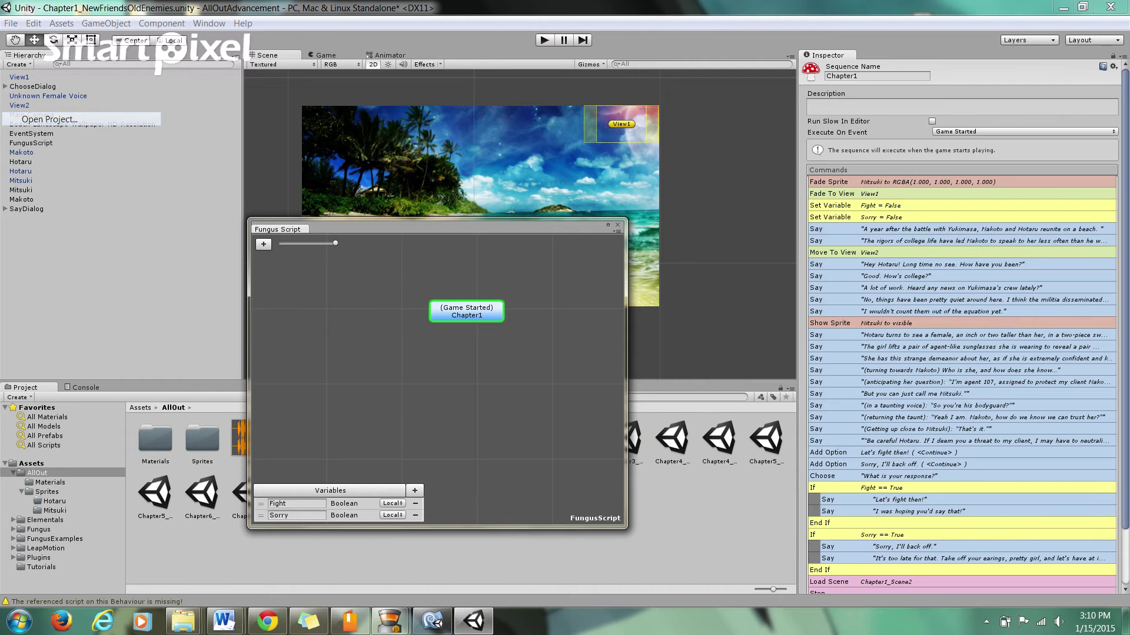
scroll(961, 353, down, 3)
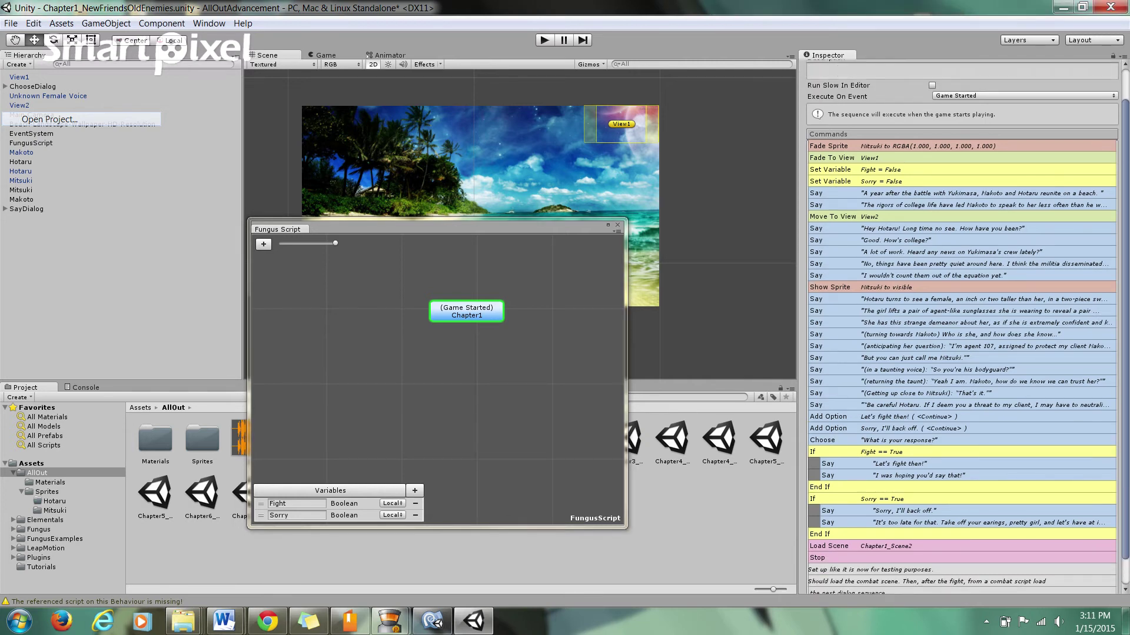
scroll(961, 353, up, 3)
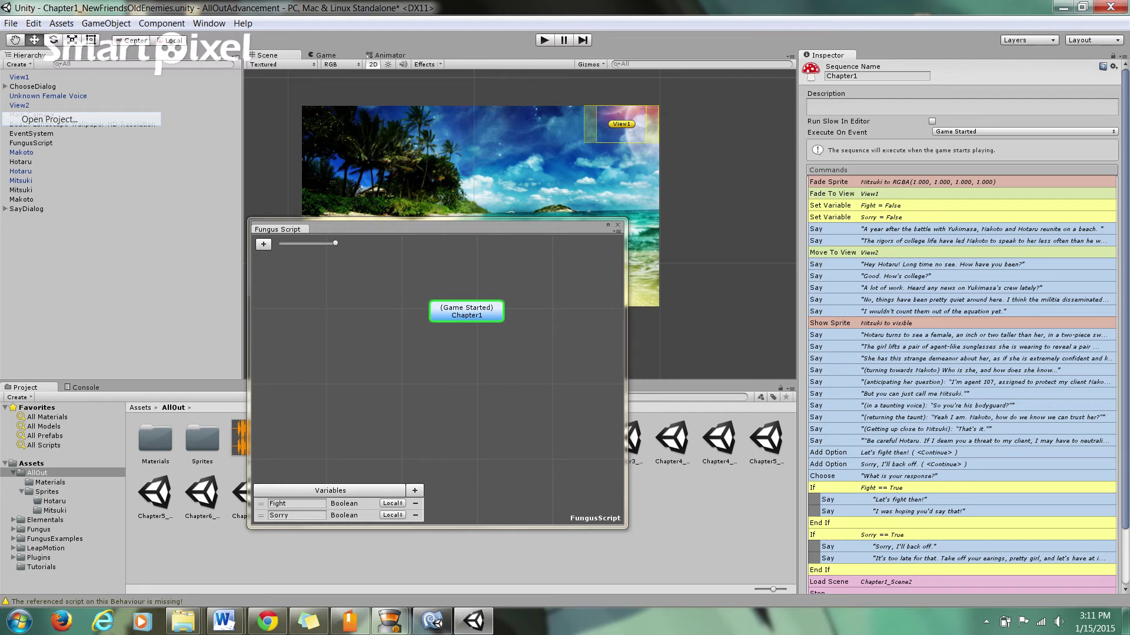
Examine the early Say commands in the Chapter1 sequence, including the story text and character of Makoto's college reply
click(962, 229)
click(961, 241)
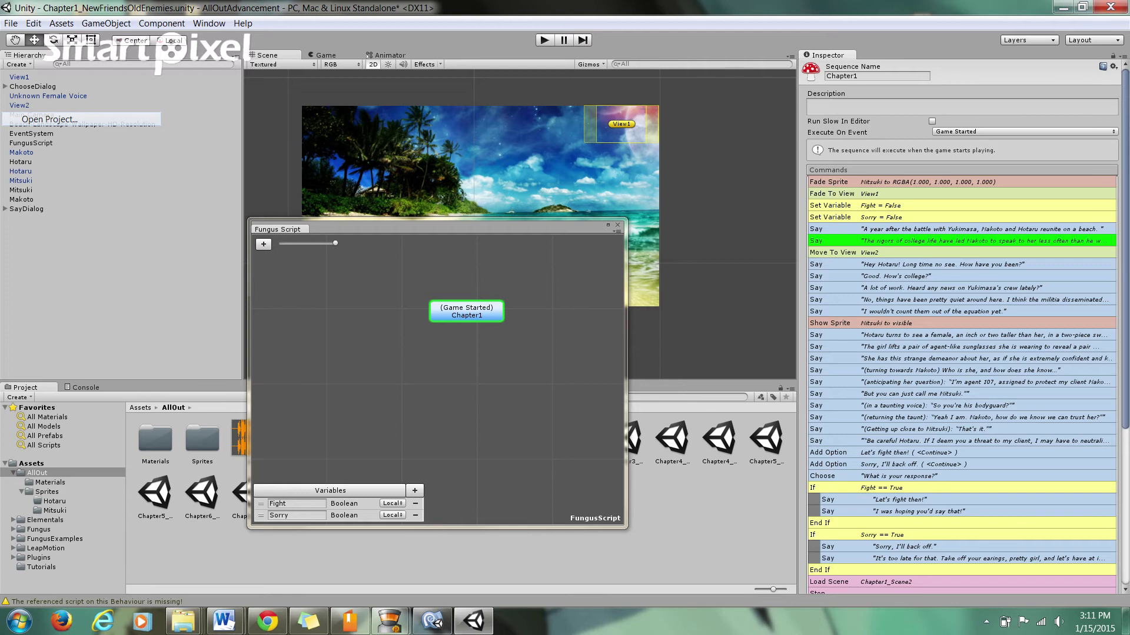
click(961, 288)
scroll(961, 323, down, 10)
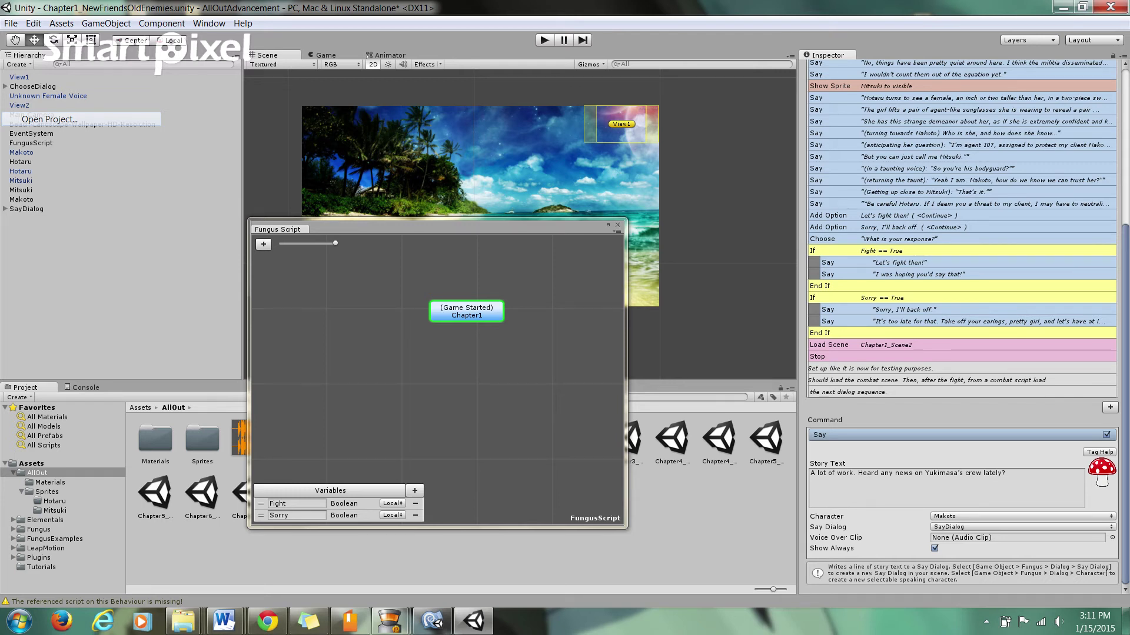
scroll(961, 324, up, 10)
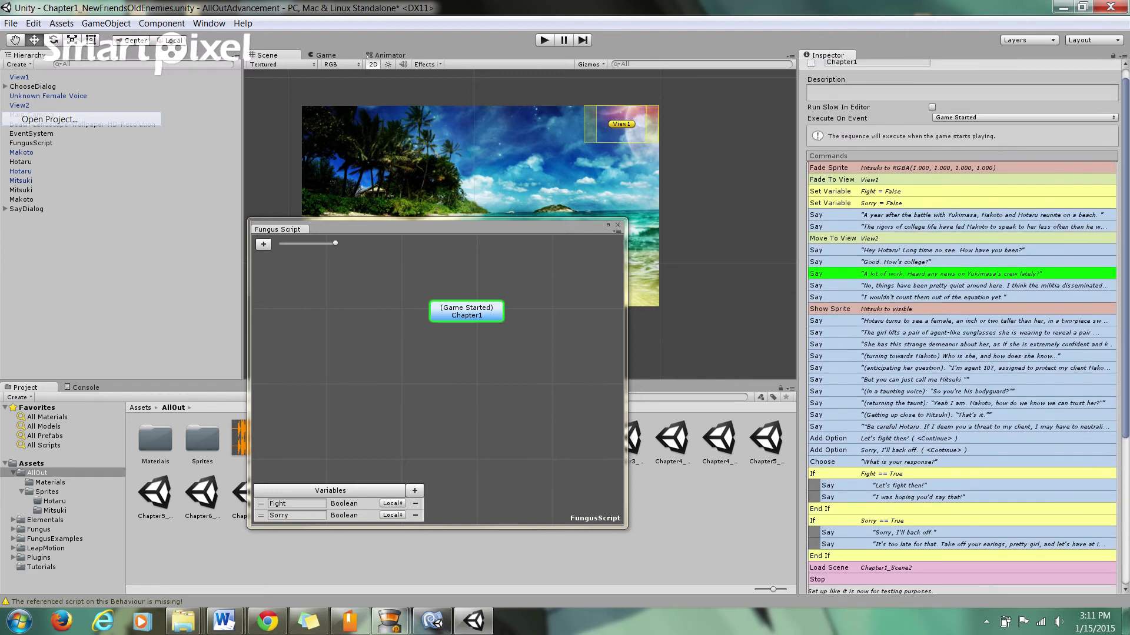
Examine the settings of the two Add Option commands, the Choose command and the Load Scene command in the Chapter1 sequence
click(961, 462)
click(961, 438)
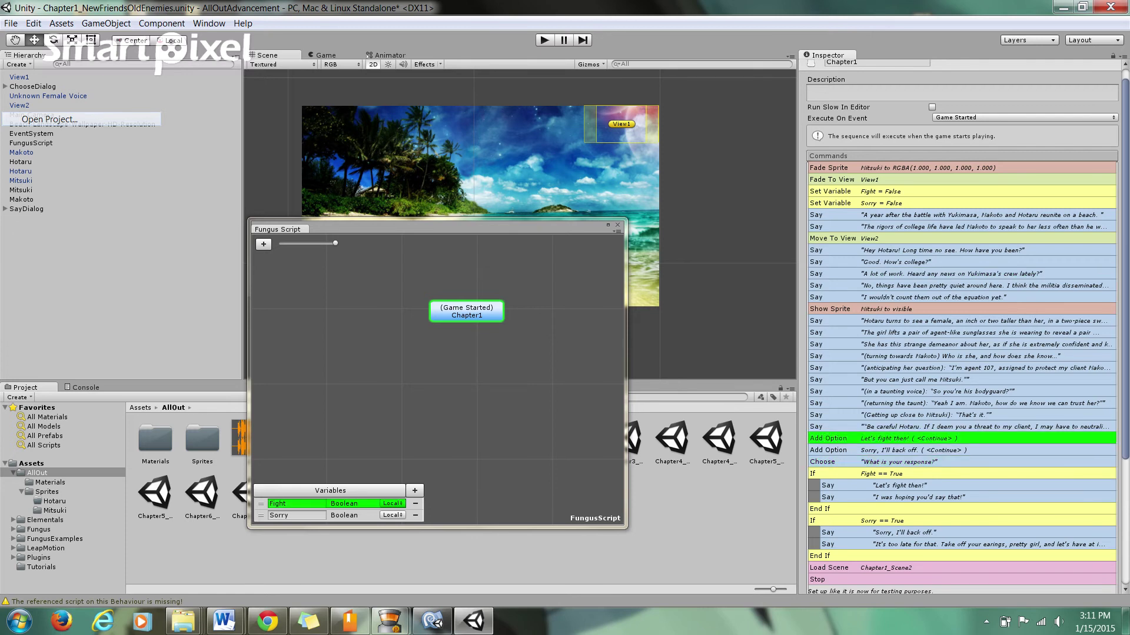
click(961, 450)
click(961, 462)
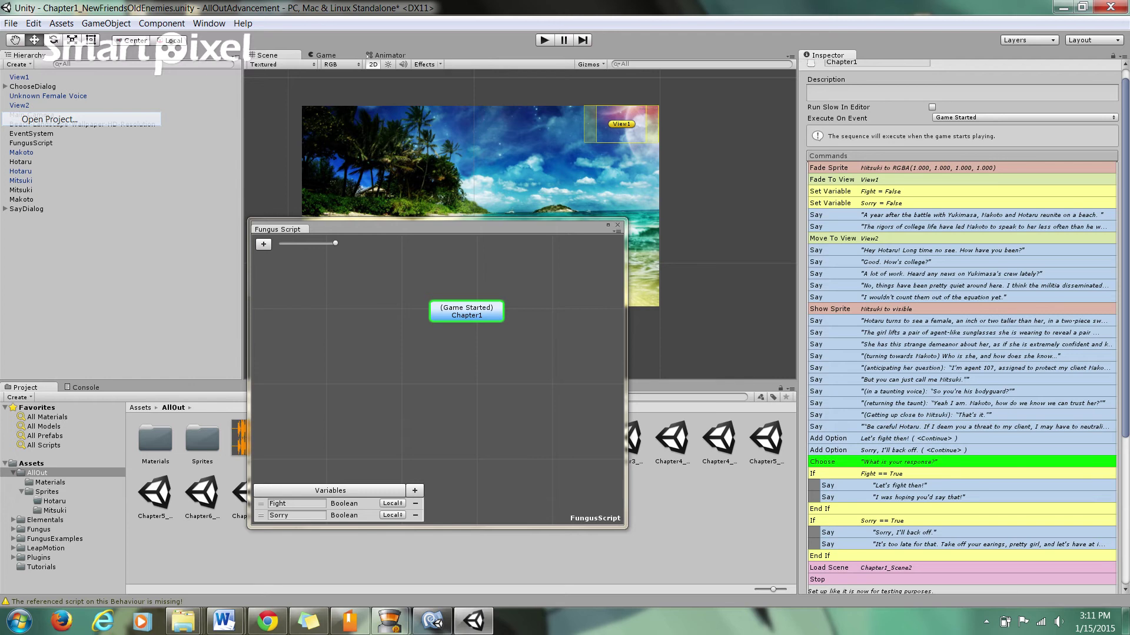
scroll(962, 324, down, 5)
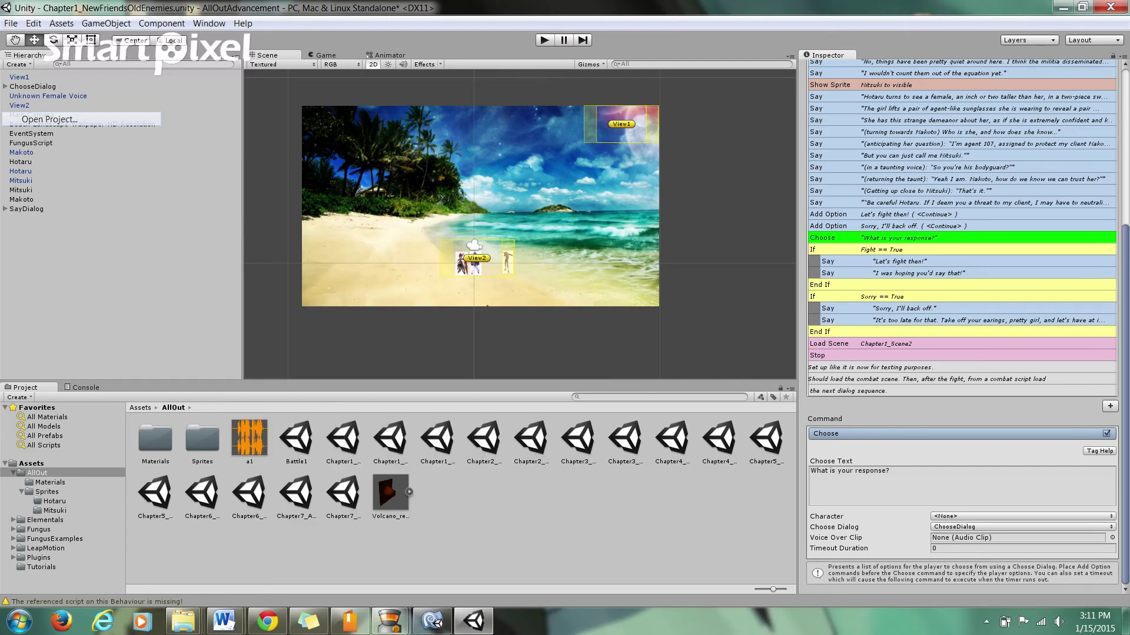
click(894, 344)
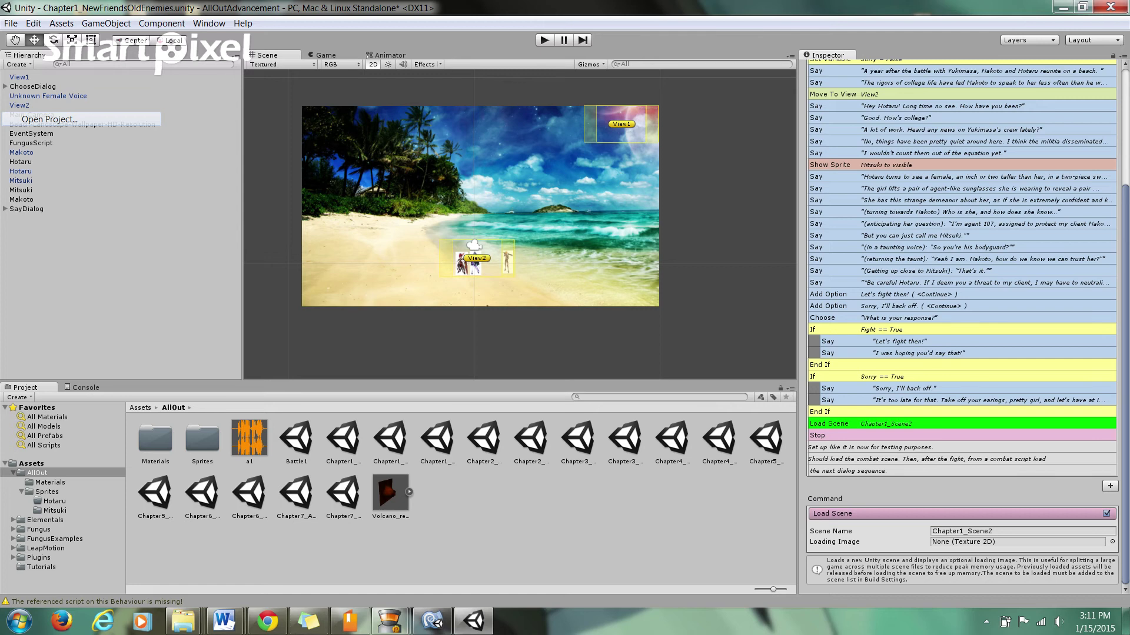
Open the Battle1 scene, saving the changes to Chapter1_NewFriendsOldEnemies, and briefly play-test the battle
double_click(296, 439)
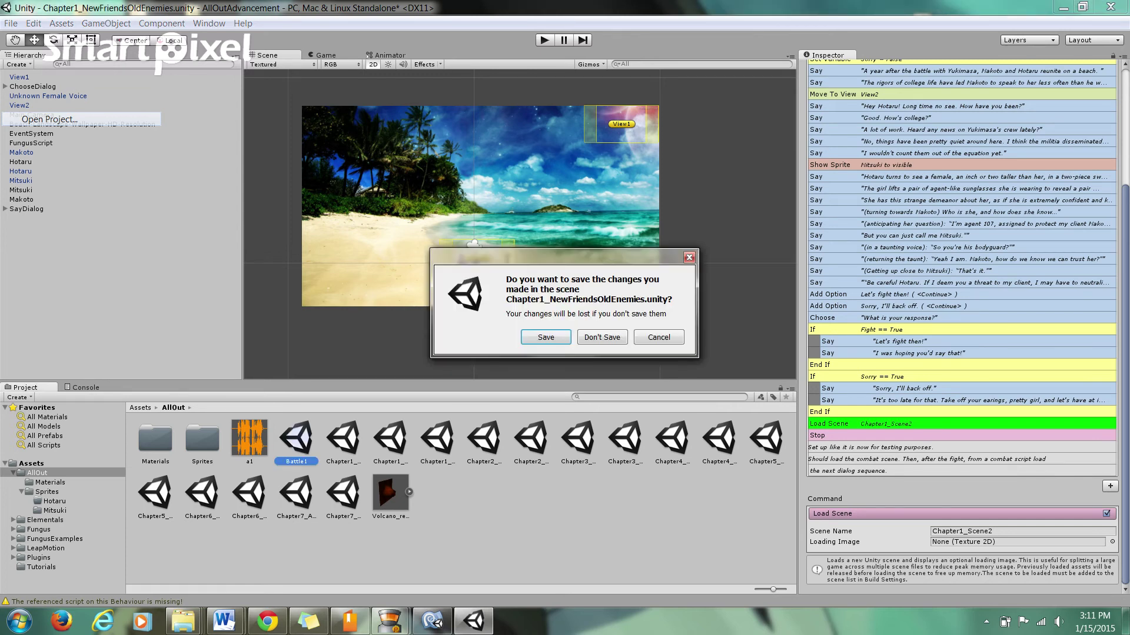
click(546, 338)
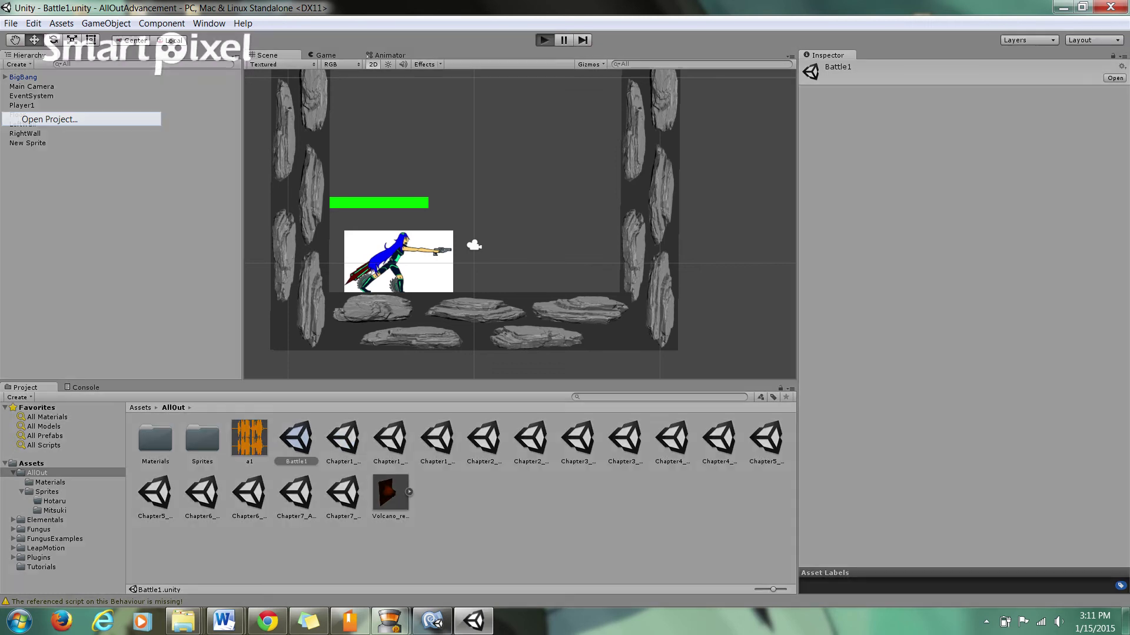
key(ctrl+p)
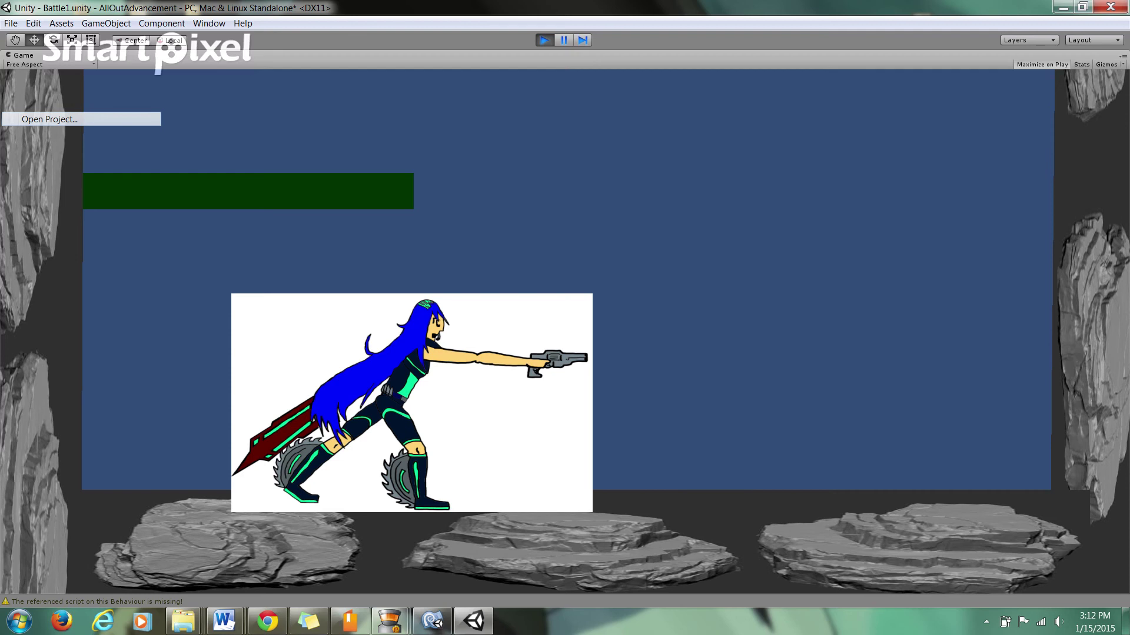
key(ctrl+p)
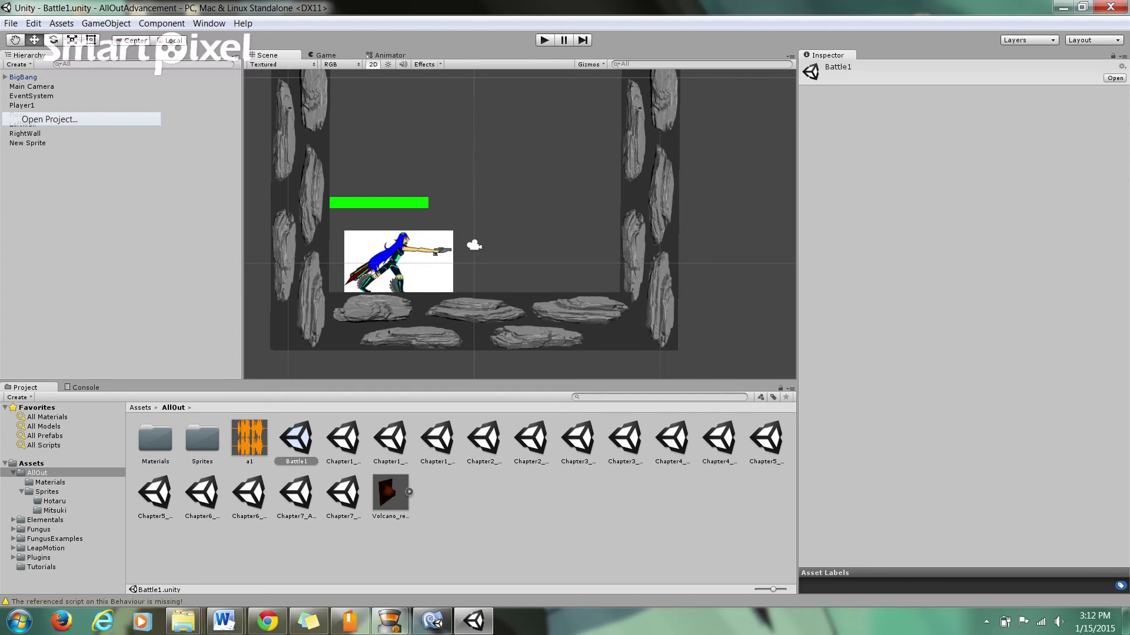
Open the Chapter2_Quicker scene for a look, and switch to the Chapter1_Scene2 scene
click(484, 439)
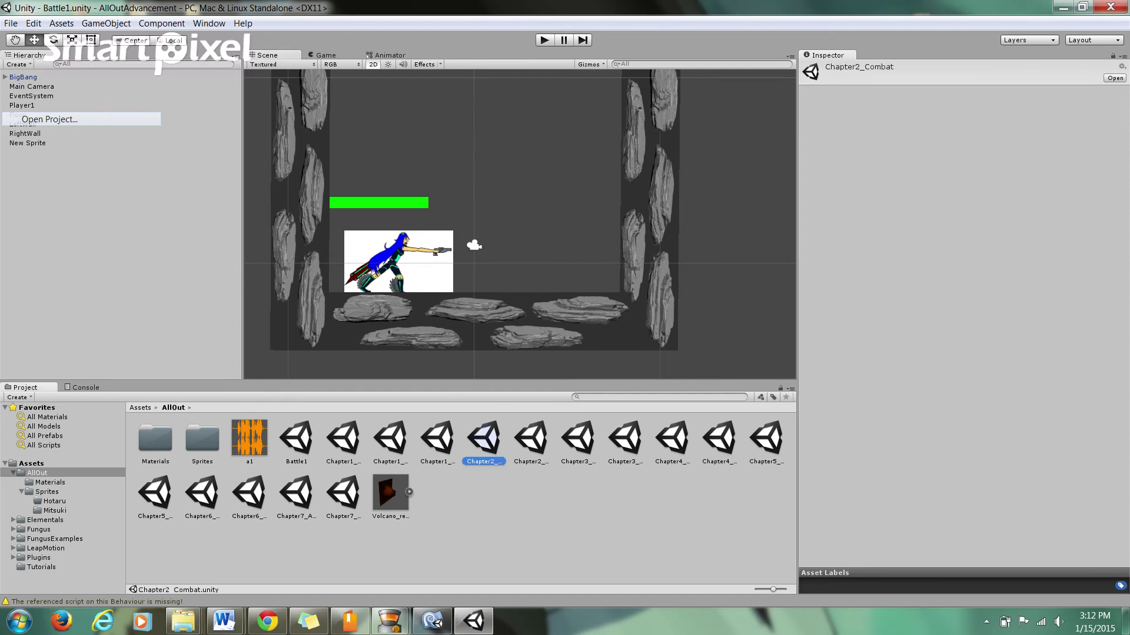
double_click(531, 439)
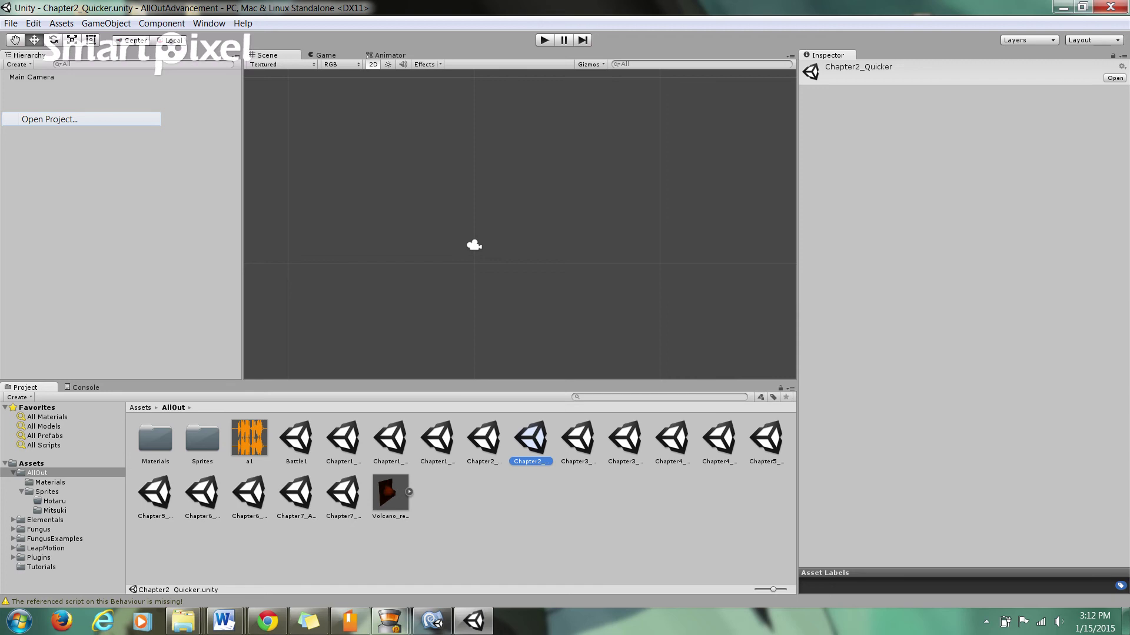
click(390, 439)
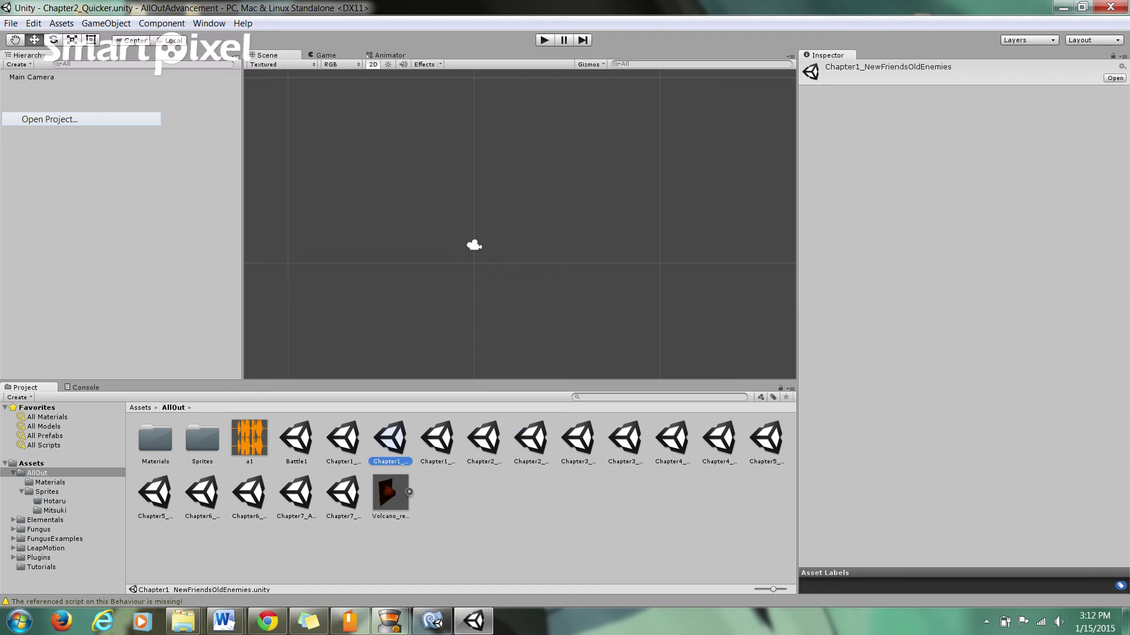
click(437, 439)
double_click(437, 438)
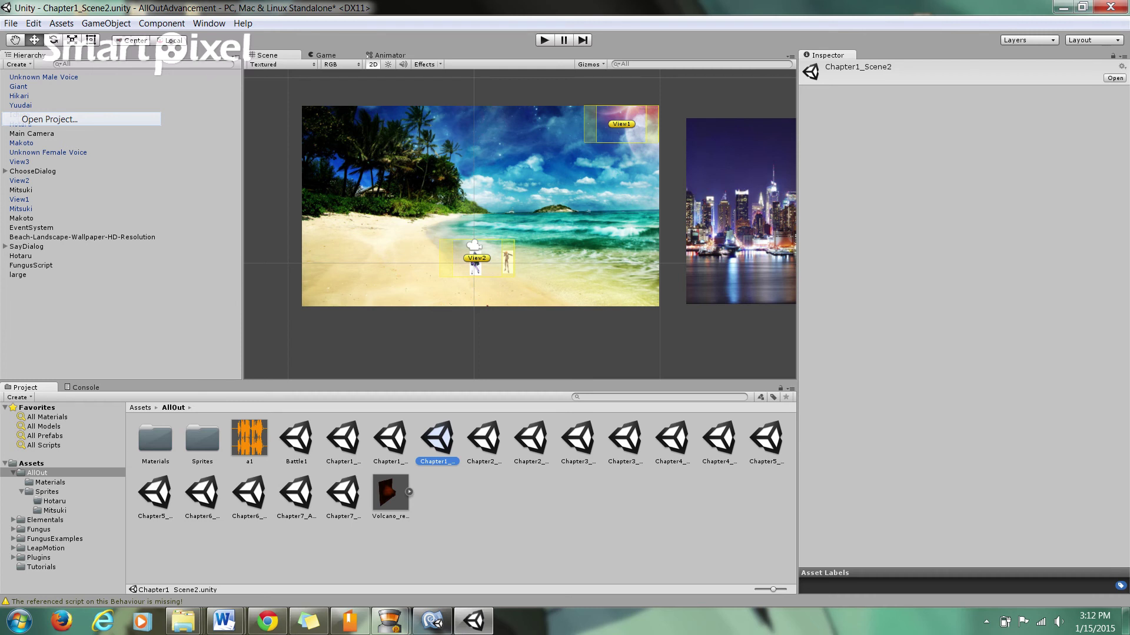
Play-test the Chapter1_Scene2 scene, advancing the dialogue from the beach to the city at night and into the fight narration, and stop playback
key(ctrl+p)
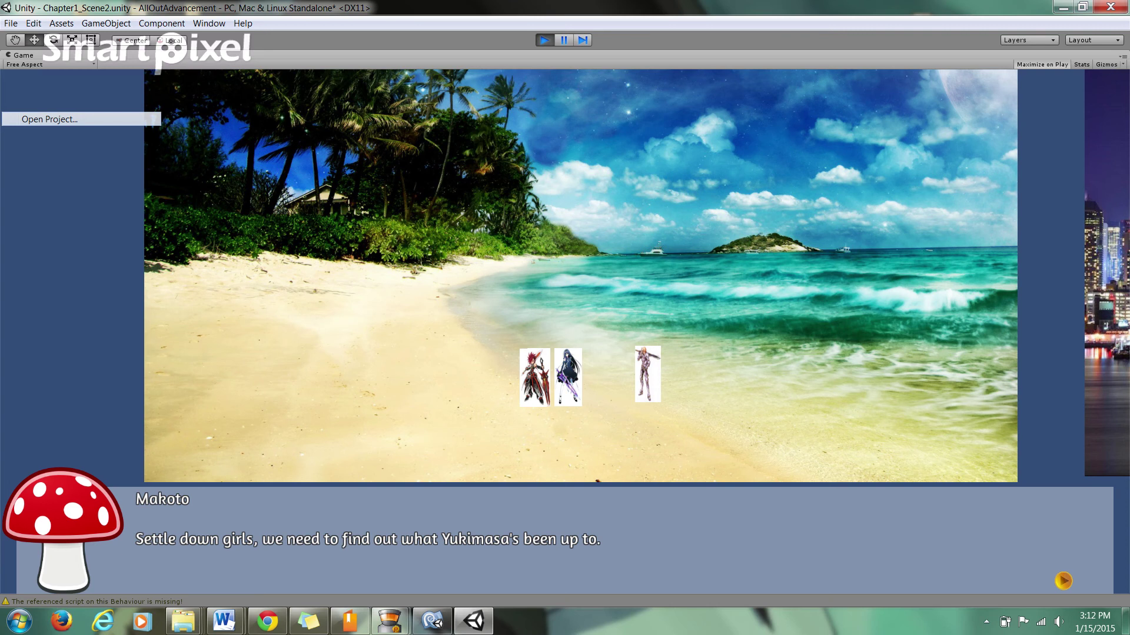
key(space)
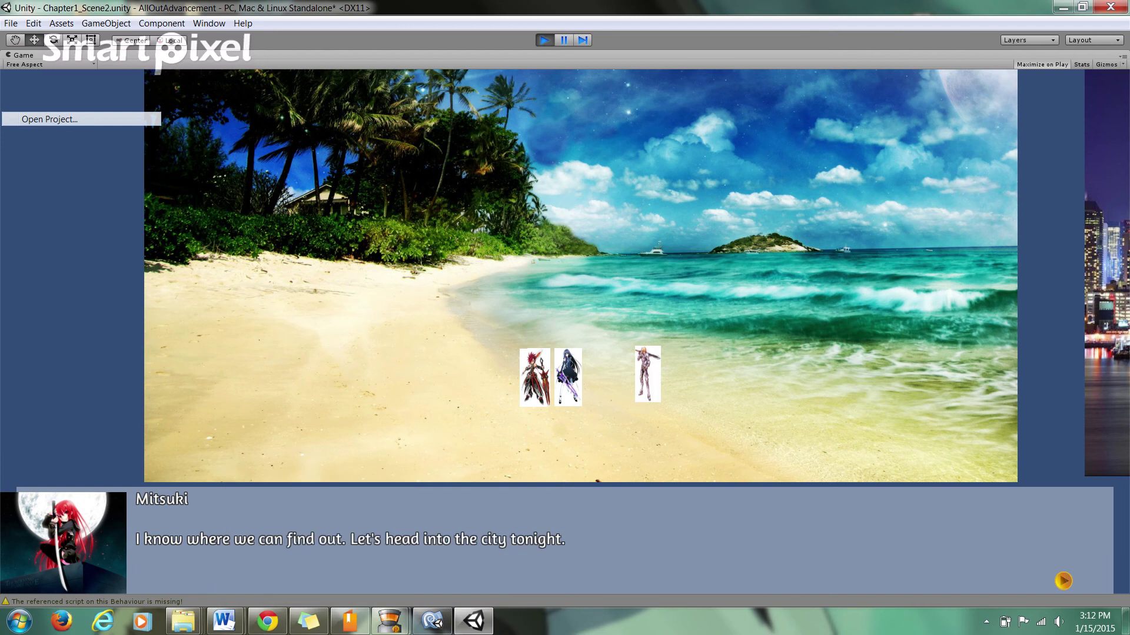
key(space)
key(space)
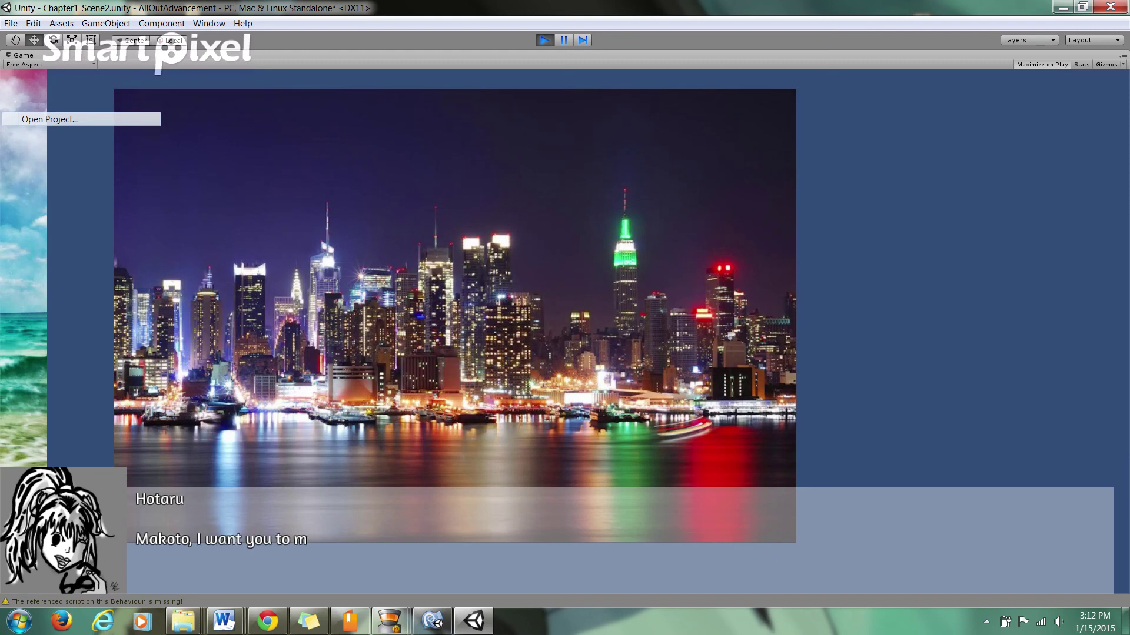
key(space)
key(space)
key(space)
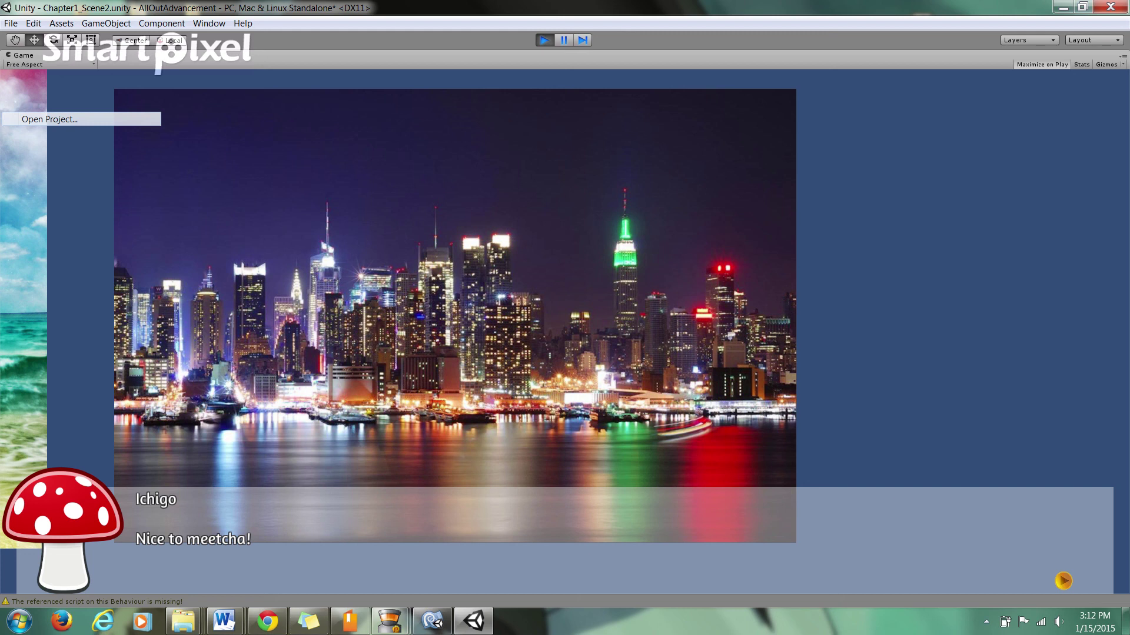
key(space)
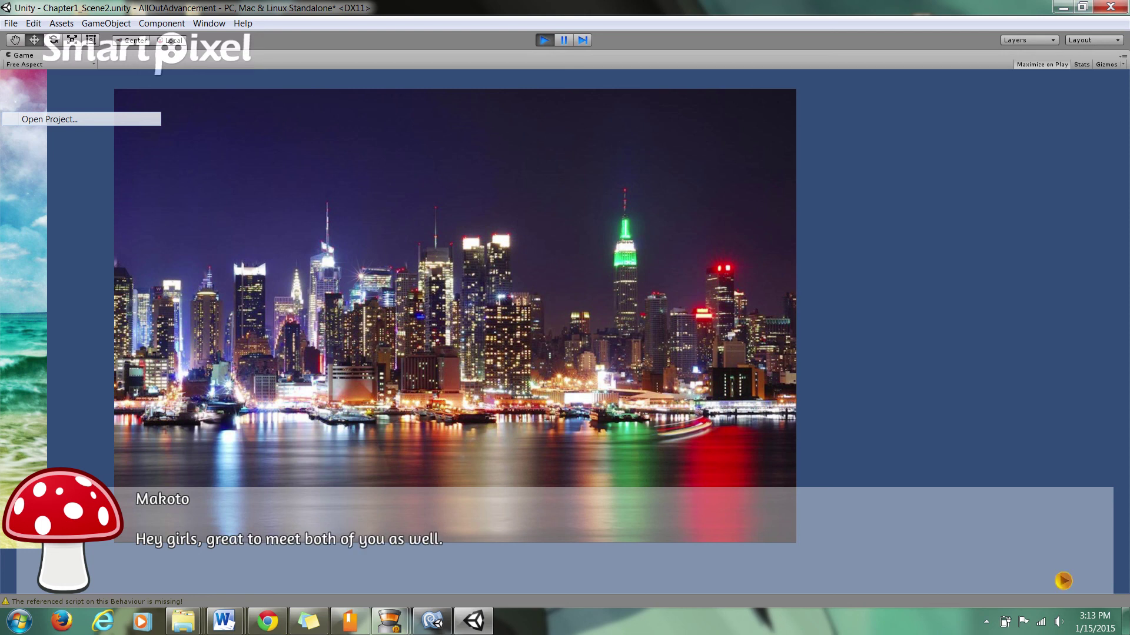
key(space)
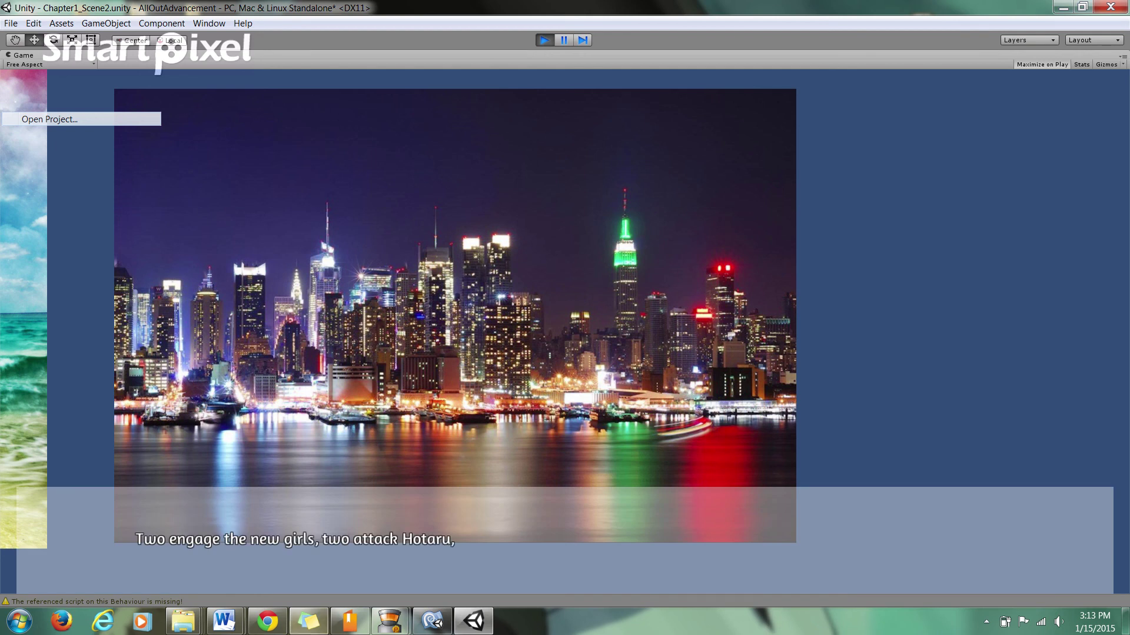
mouse_move(389, 621)
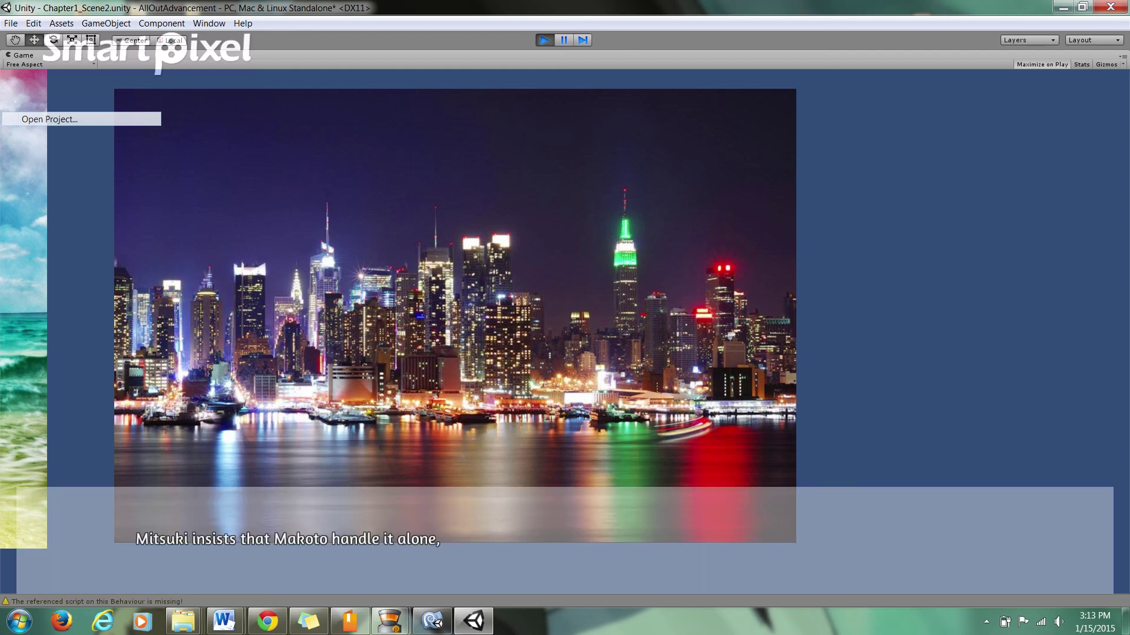
key(ctrl+p)
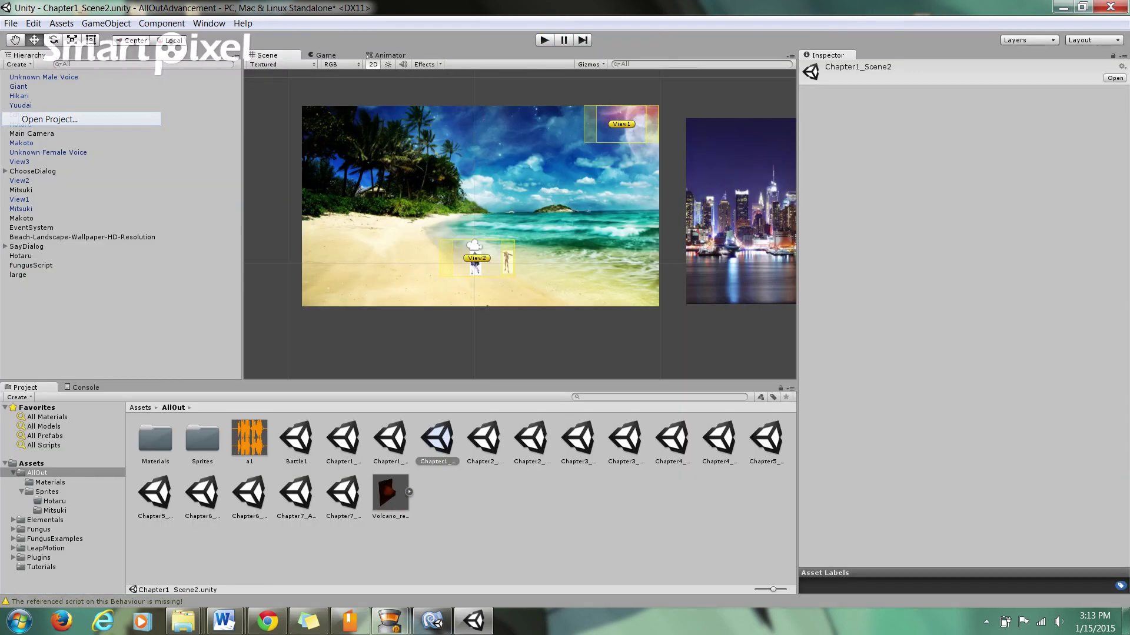
Look through the Fungus folder and AllOut's Materials folder, and return to the AllOut folder's scene list
middle_drag(500, 224, 494, 275)
mouse_move(480, 357)
middle_down()
mouse_move(429, 385)
mouse_move(409, 315)
mouse_move(426, 258)
mouse_move(462, 286)
mouse_move(477, 338)
middle_up()
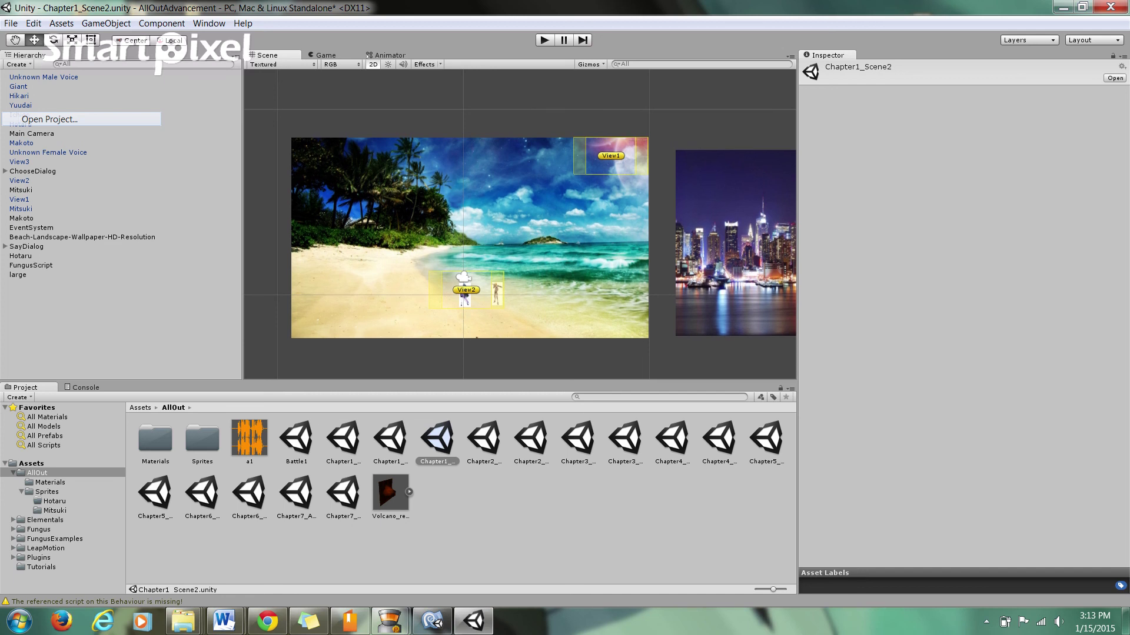
click(38, 529)
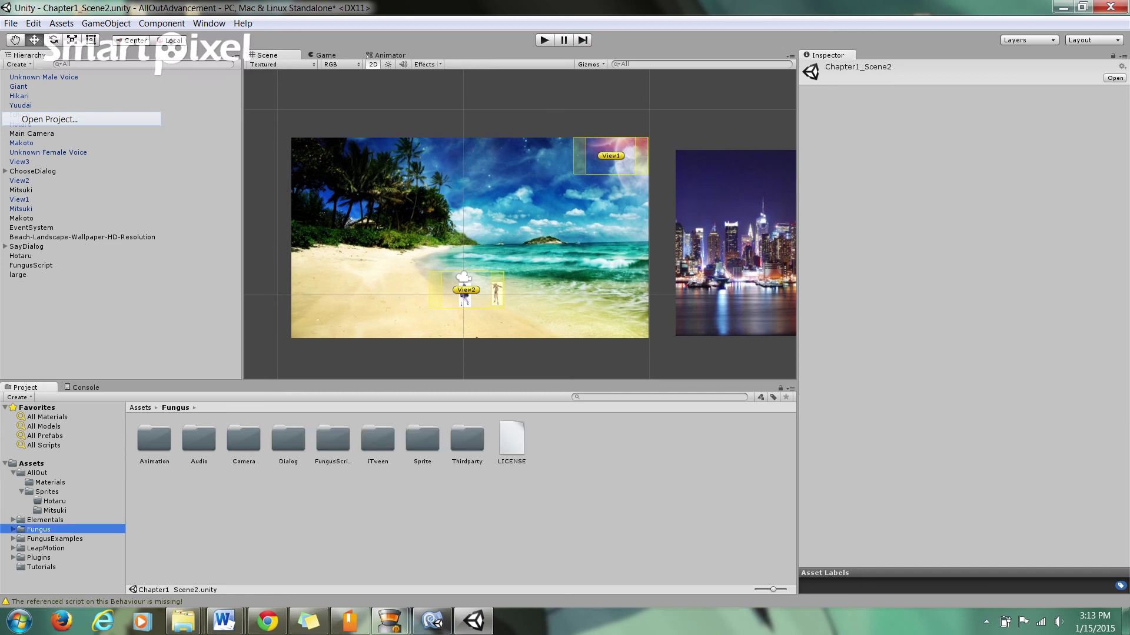
click(50, 482)
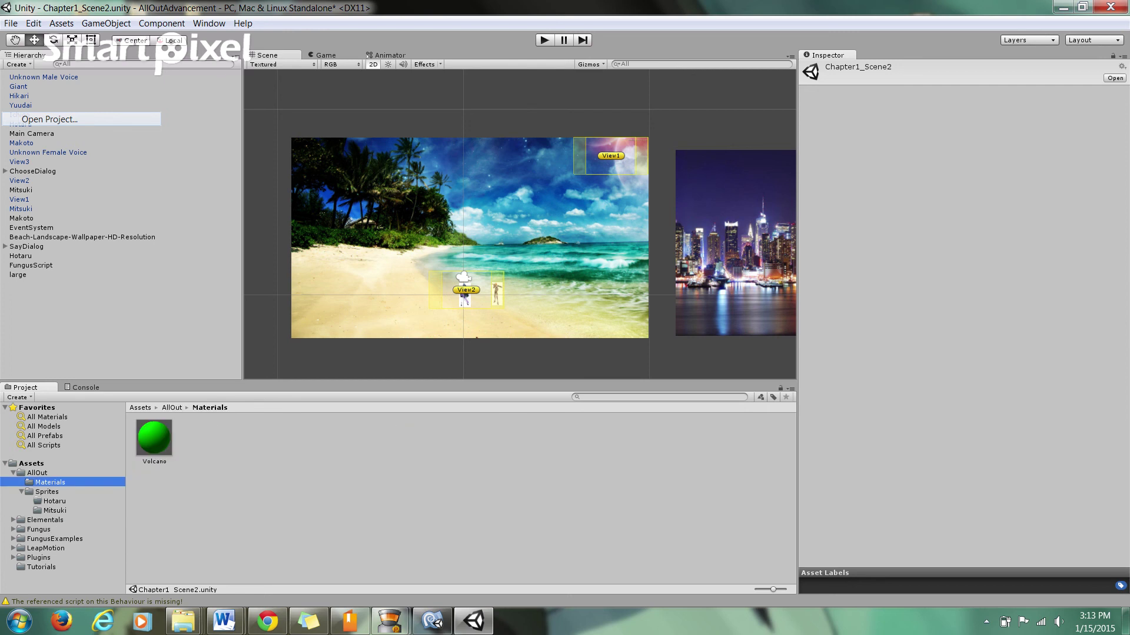
click(37, 473)
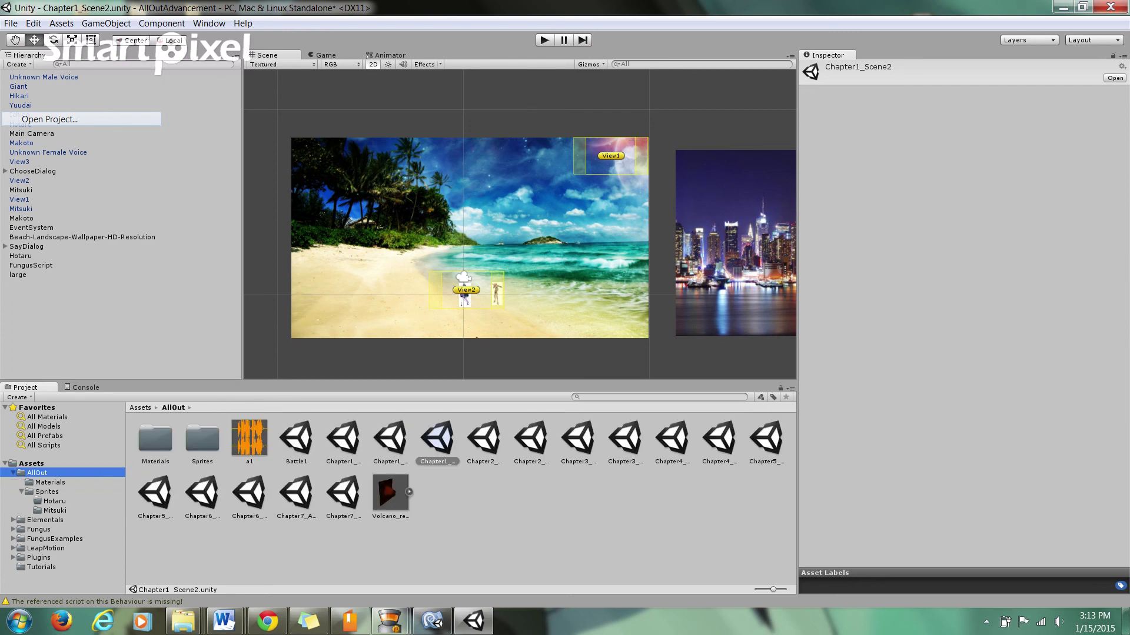
Open the Battle1 scene again, saving the changes to Chapter1_Scene2, and clear the asset selection
double_click(296, 439)
key(Return)
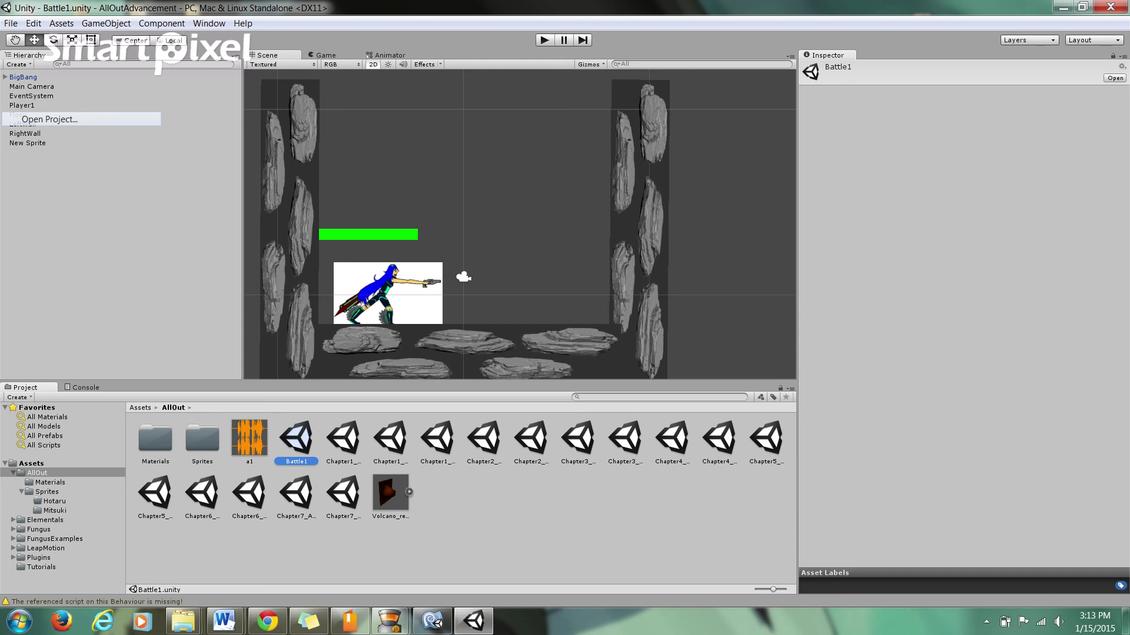
click(500, 547)
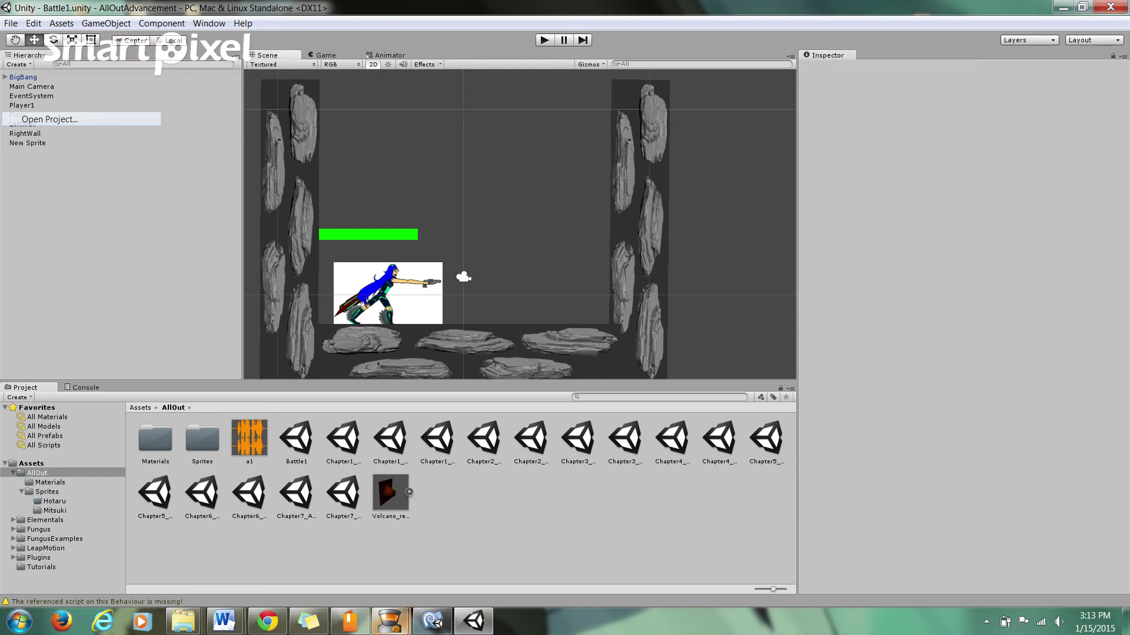
click(311, 547)
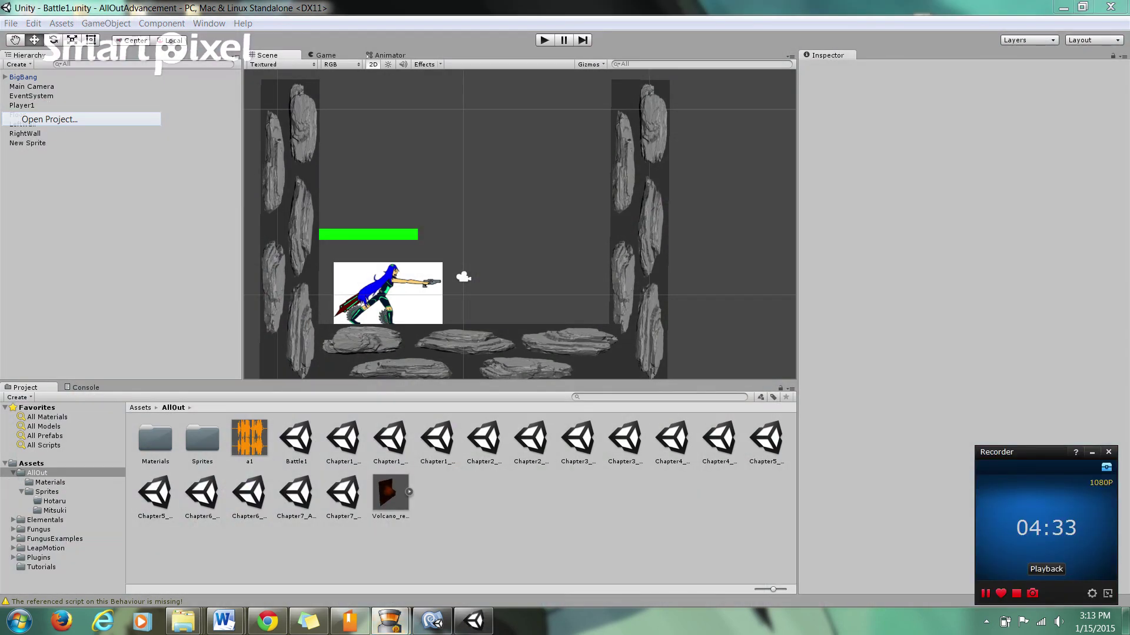